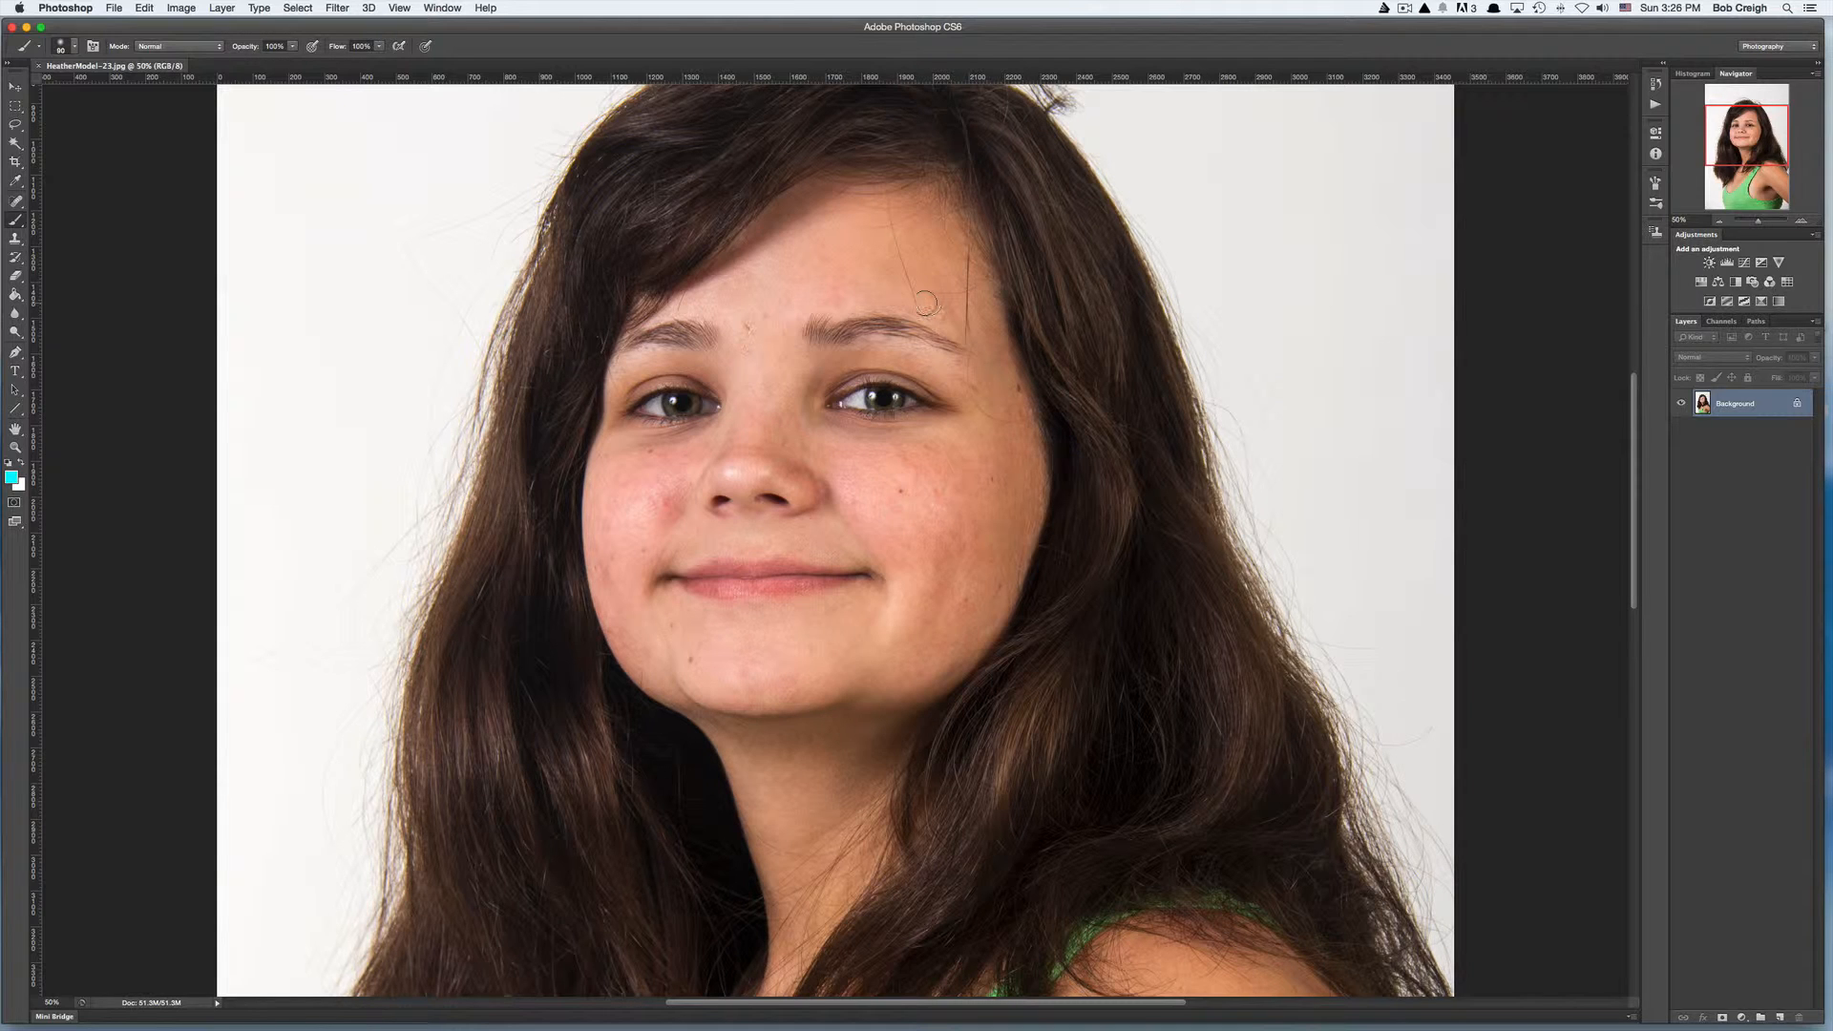
- Remove the stray hairs across the forehead with a reduced-size Spot Healing Brush
click(1800, 223)
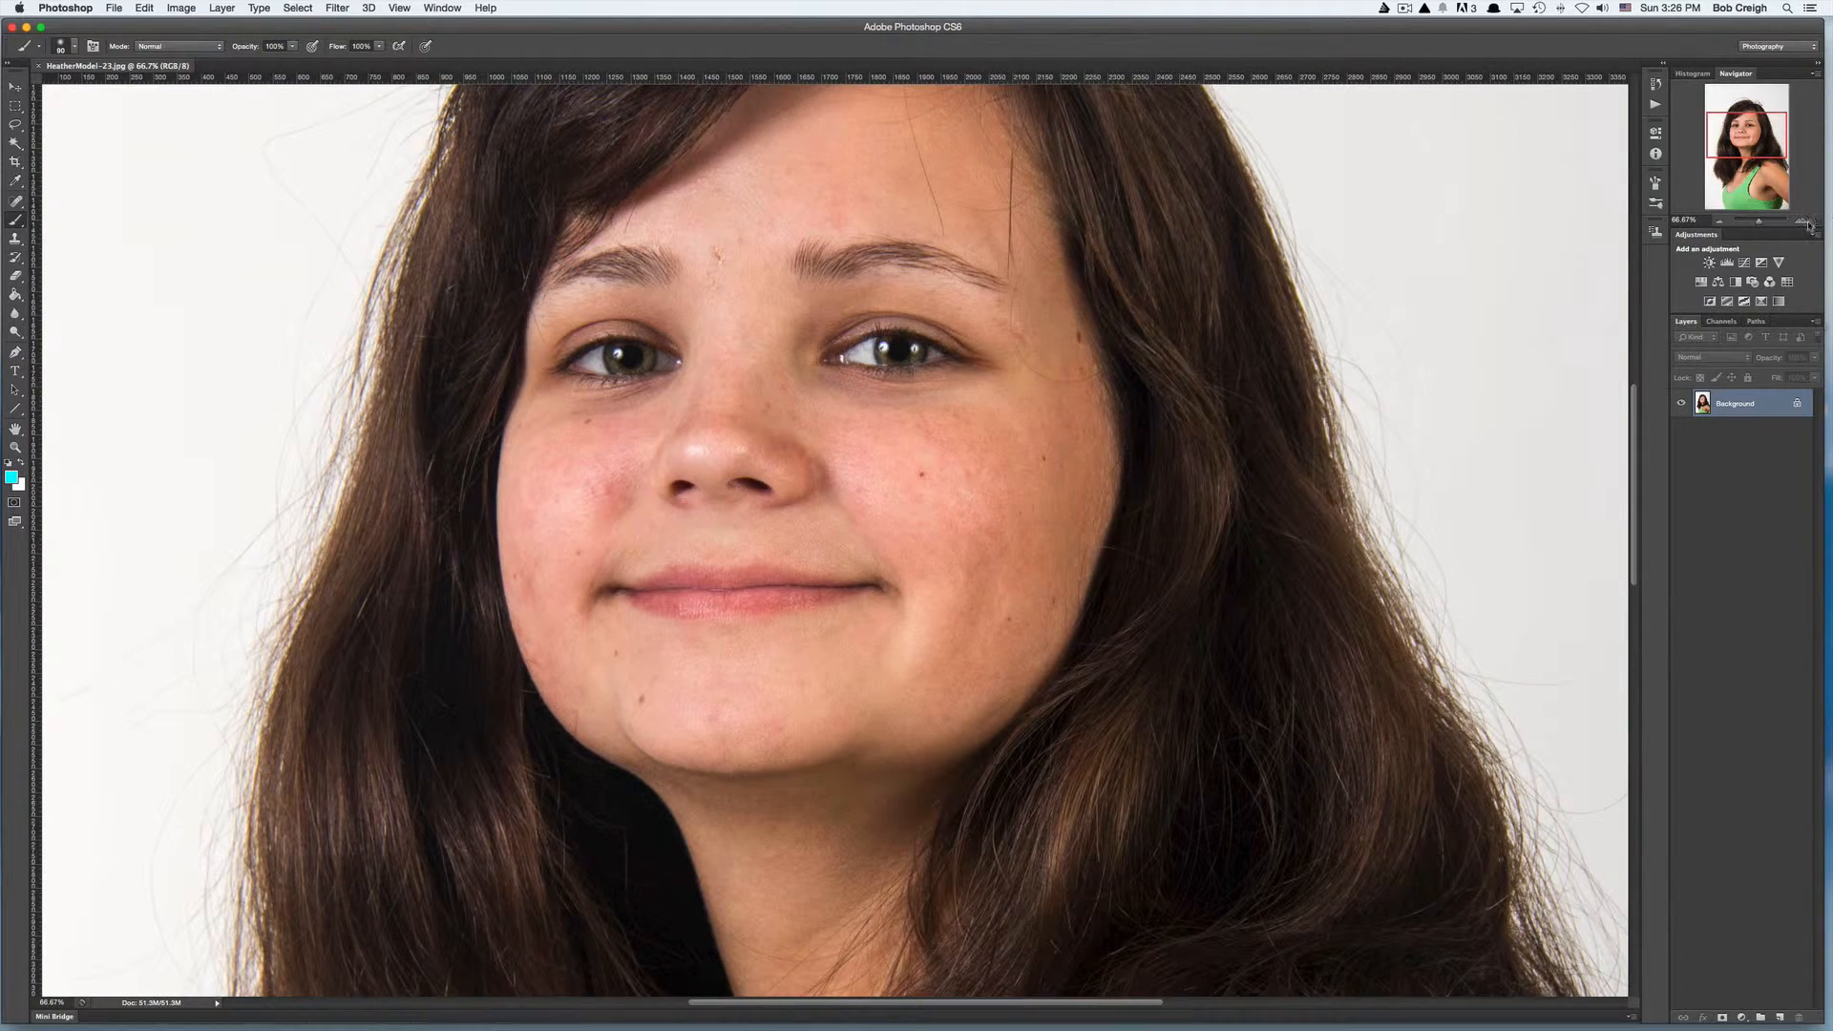
click(1804, 223)
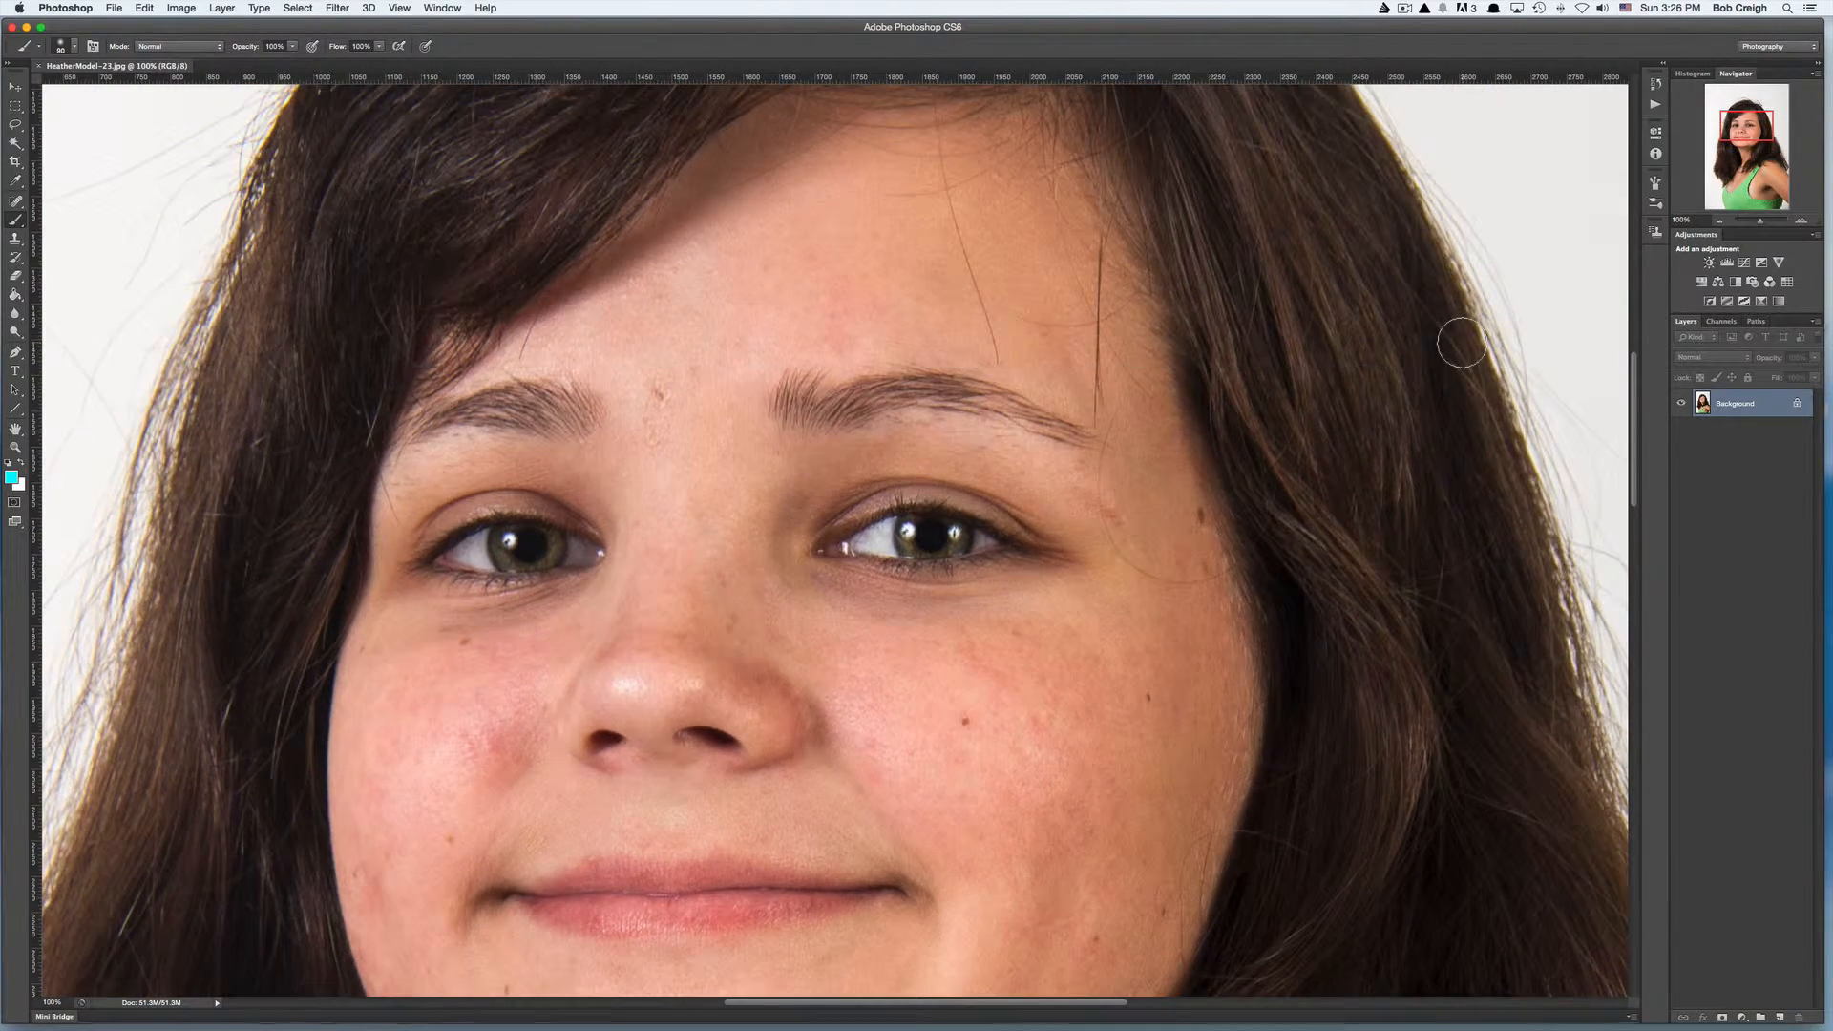
scroll(1461, 342, up, 5)
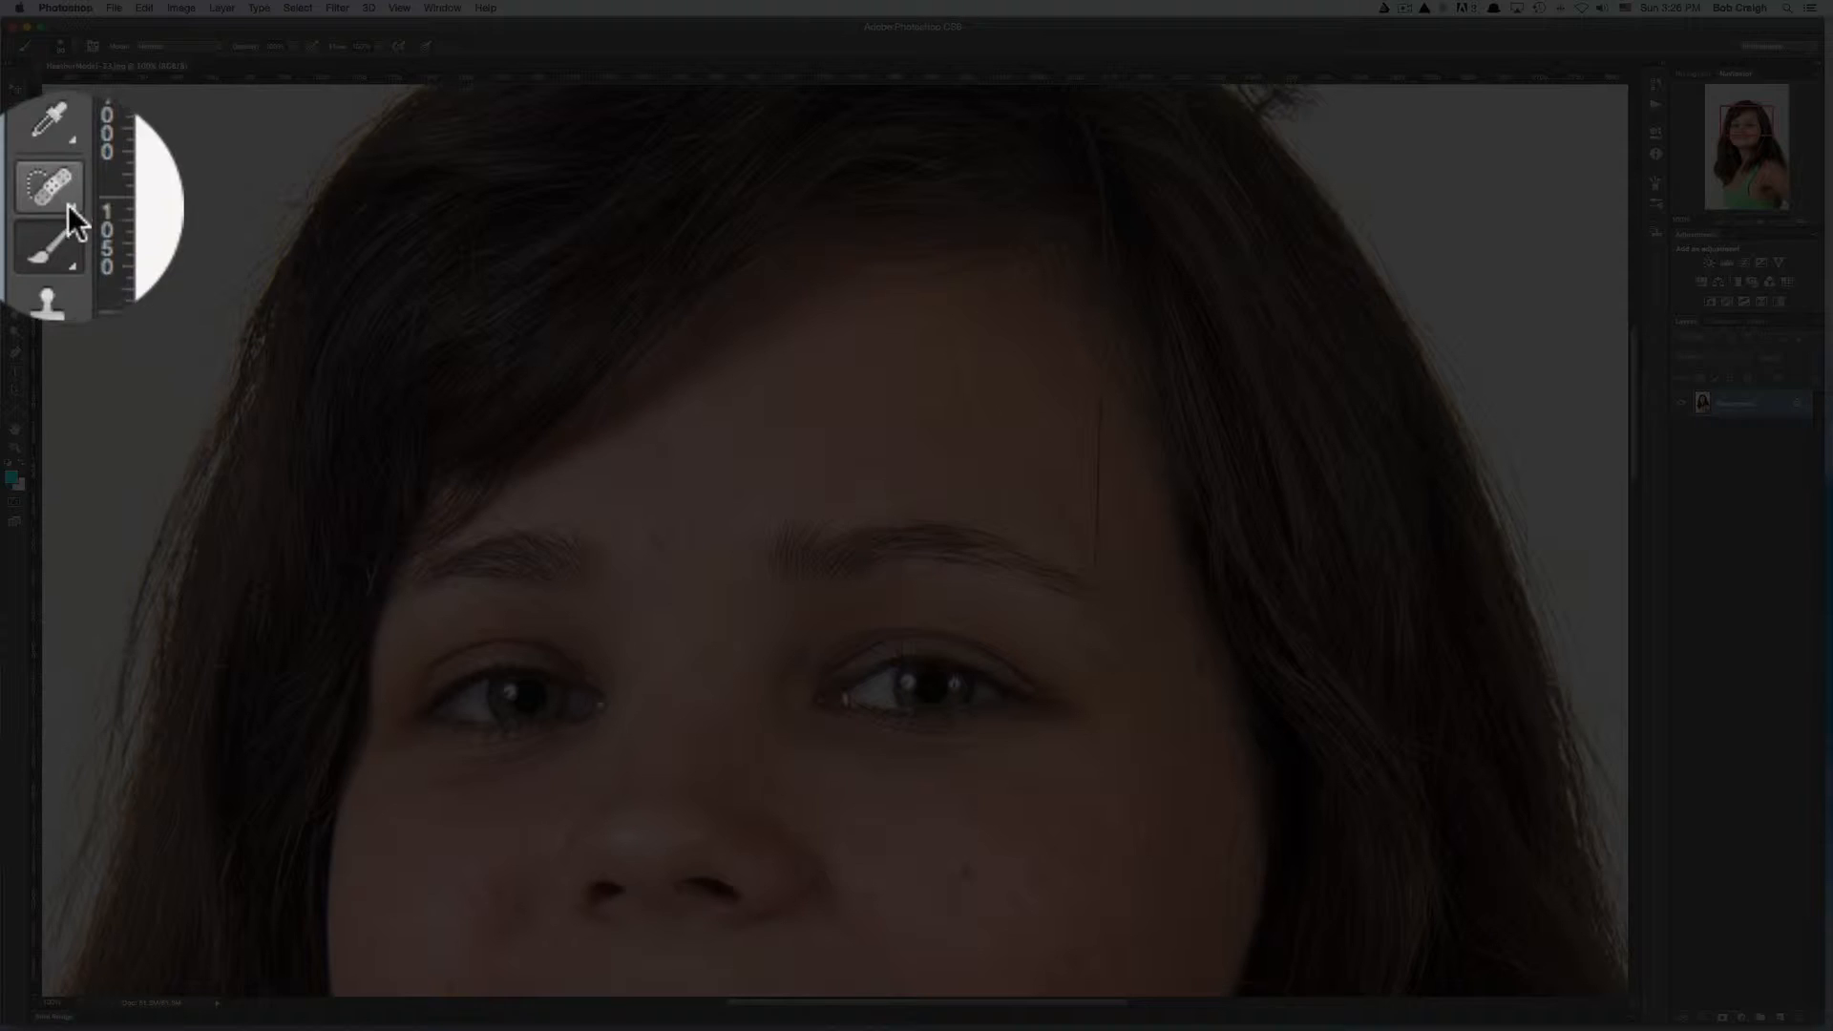
click(16, 203)
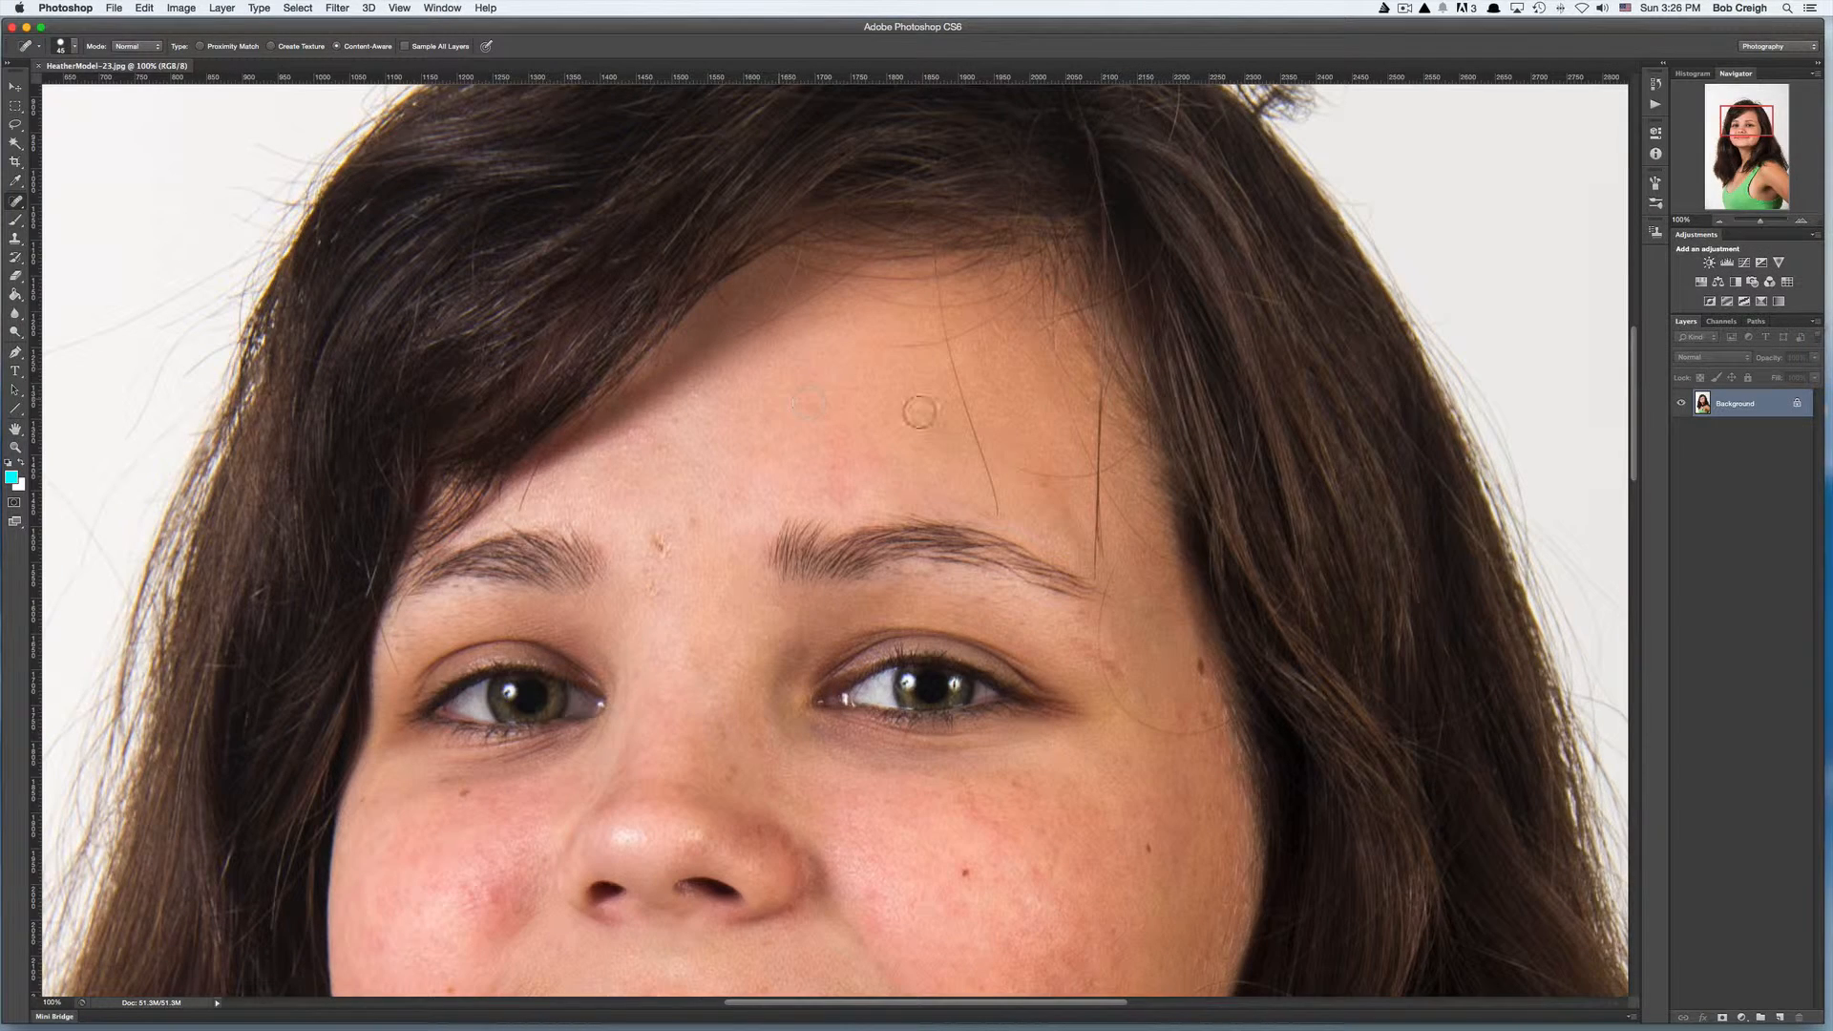
key(bracketleft)
key(bracketleft)
key(bracketleft)
key(bracketleft)
key(bracketleft)
drag(940, 286, 1000, 516)
drag(890, 345, 1015, 307)
mouse_move(1018, 469)
mouse_down()
mouse_move(1115, 466)
mouse_move(1101, 407)
mouse_move(1098, 579)
mouse_up()
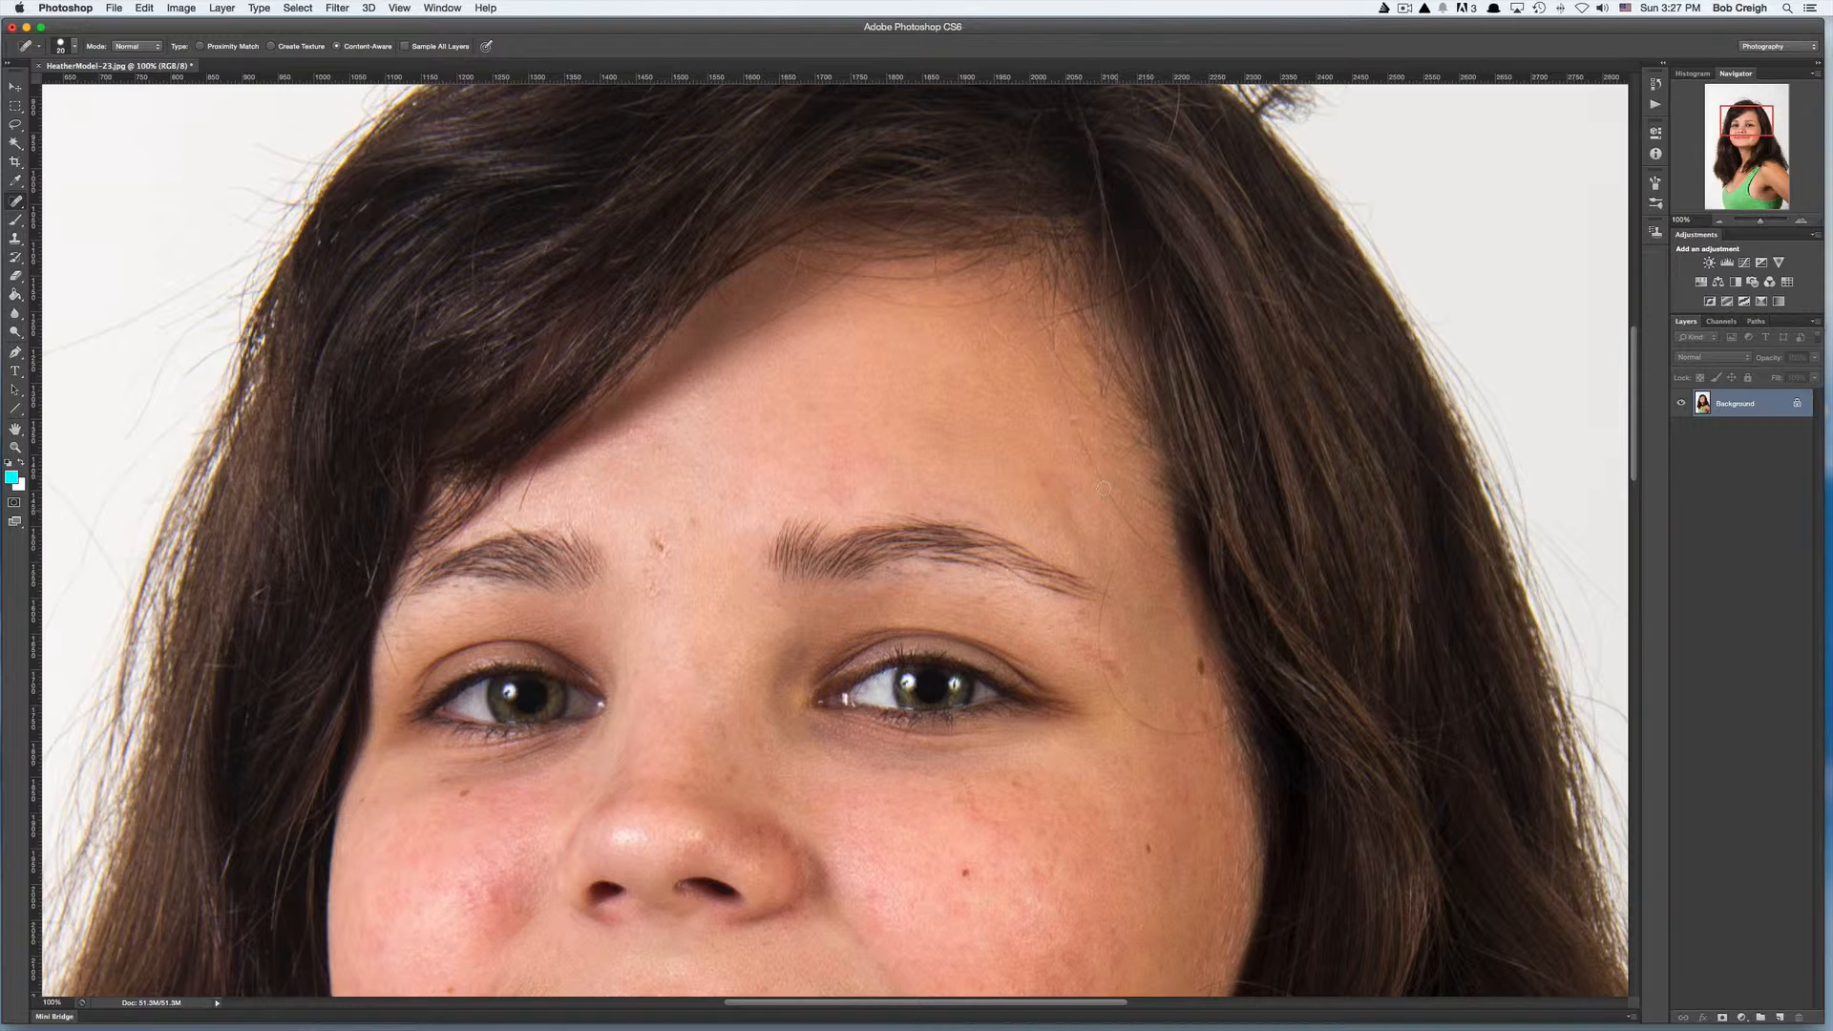
mouse_move(1066, 414)
mouse_down()
mouse_move(1172, 561)
mouse_move(1118, 570)
mouse_move(1106, 677)
mouse_move(1137, 717)
mouse_move(1218, 725)
mouse_up()
- Enlarge the Spot Healing Brush and heal the blemish between the brows and the spots on both cheeks
key(bracketright)
key(bracketright)
drag(659, 545, 658, 590)
drag(493, 892, 473, 895)
key(bracketleft)
drag(965, 872, 965, 871)
drag(1155, 850, 1154, 850)
- Heal the dark spot on the chin and a blemish at the left edge of the cheek
scroll(497, 802, down, 6)
scroll(503, 802, down, 1)
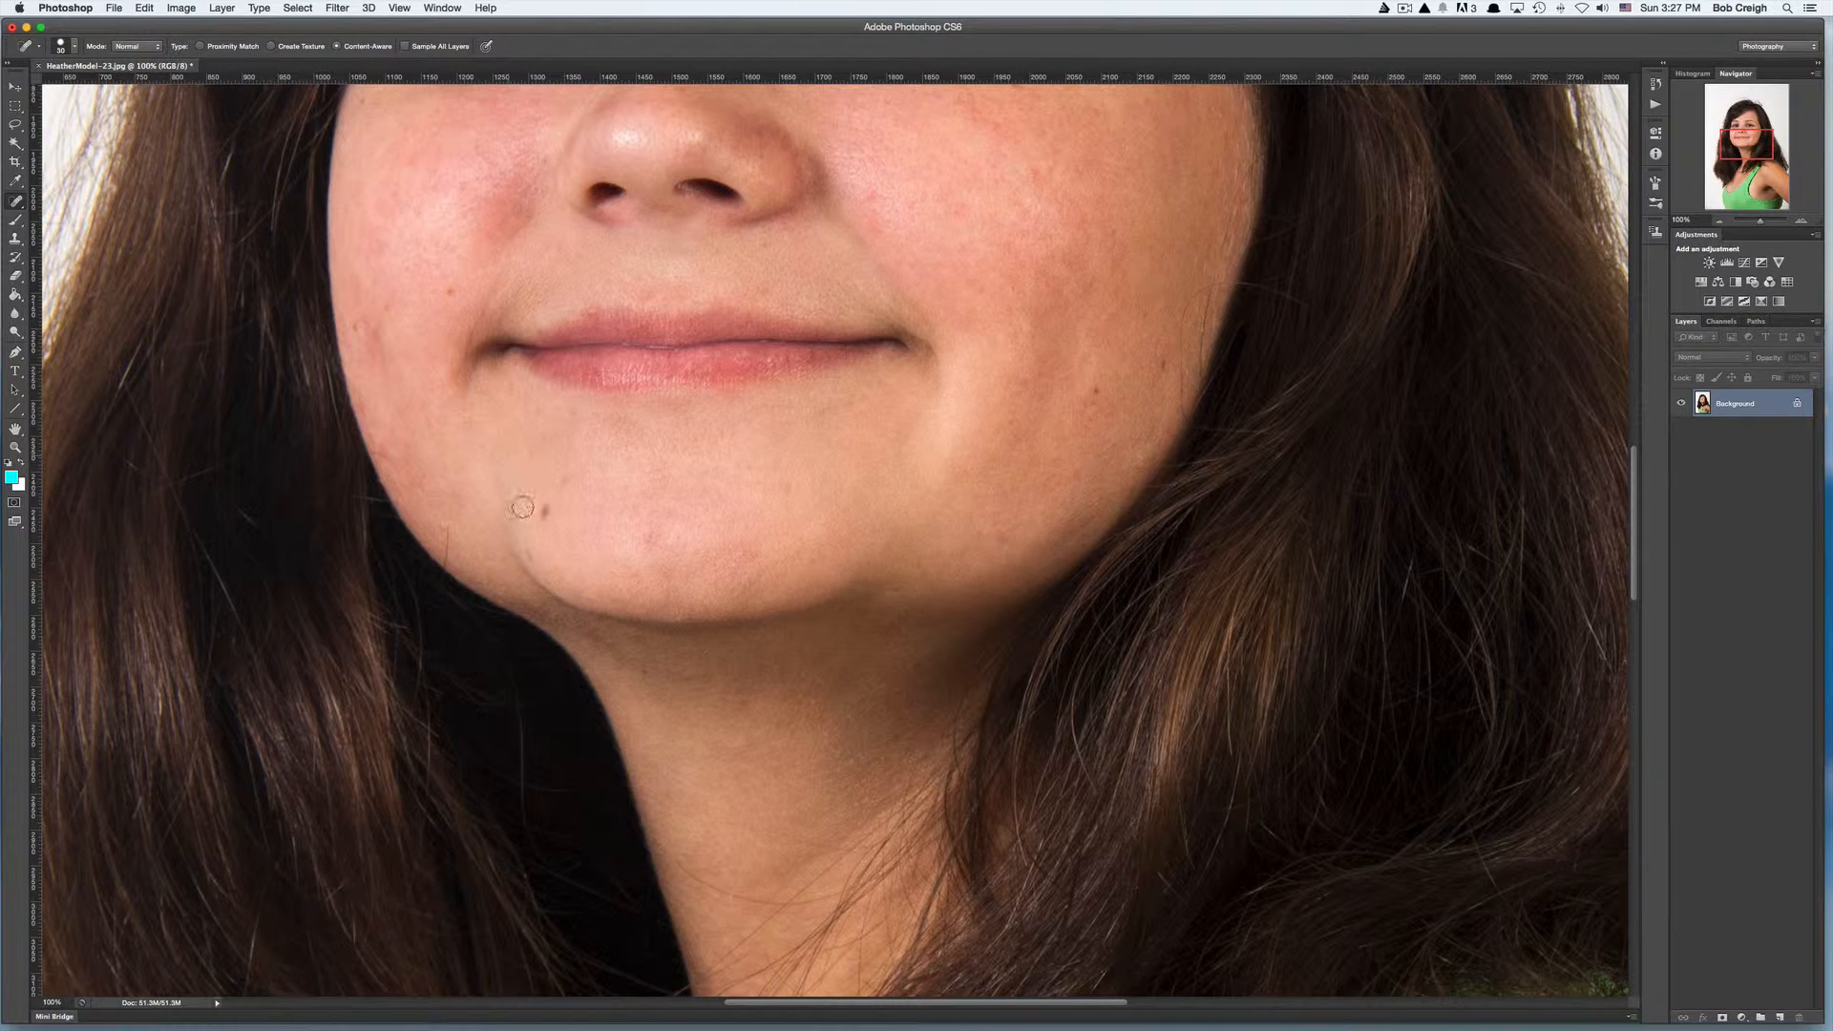
click(544, 511)
drag(377, 328, 377, 378)
- Duplicate the Background layer, naming the copy Soft Skin
scroll(656, 442, up, 10)
scroll(656, 442, up, 1)
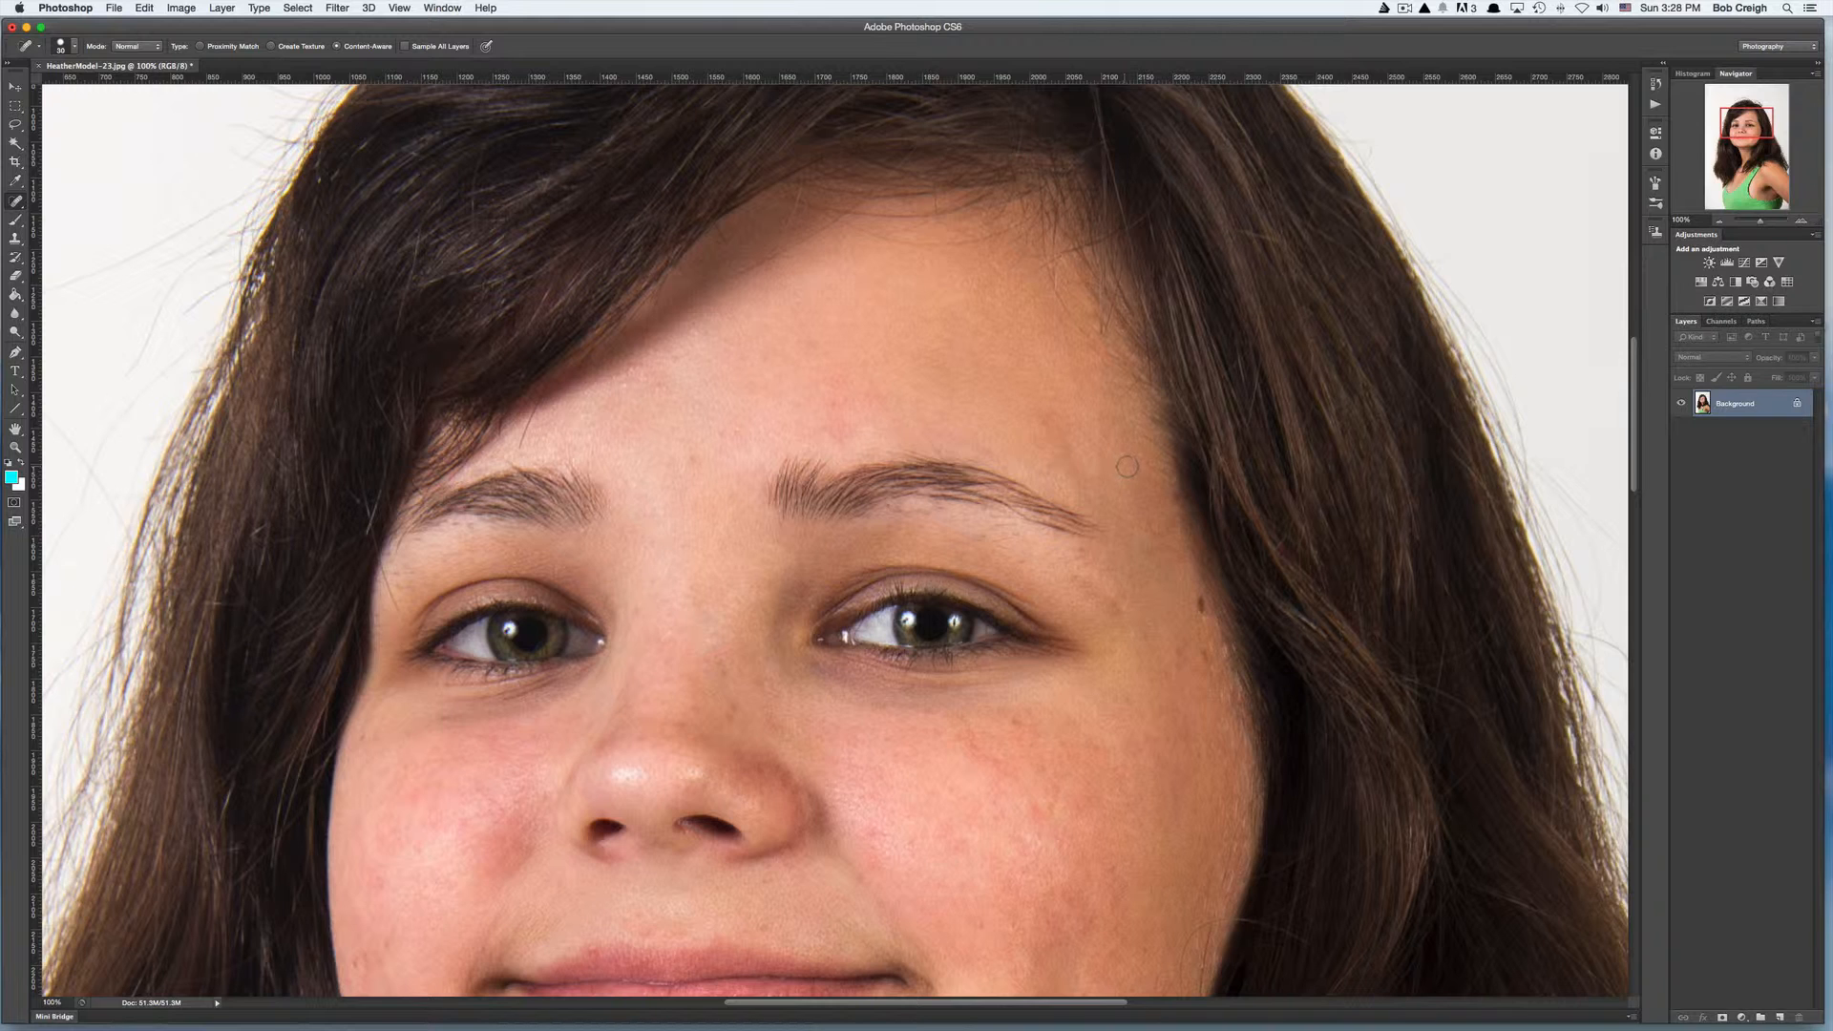
right_click(1739, 403)
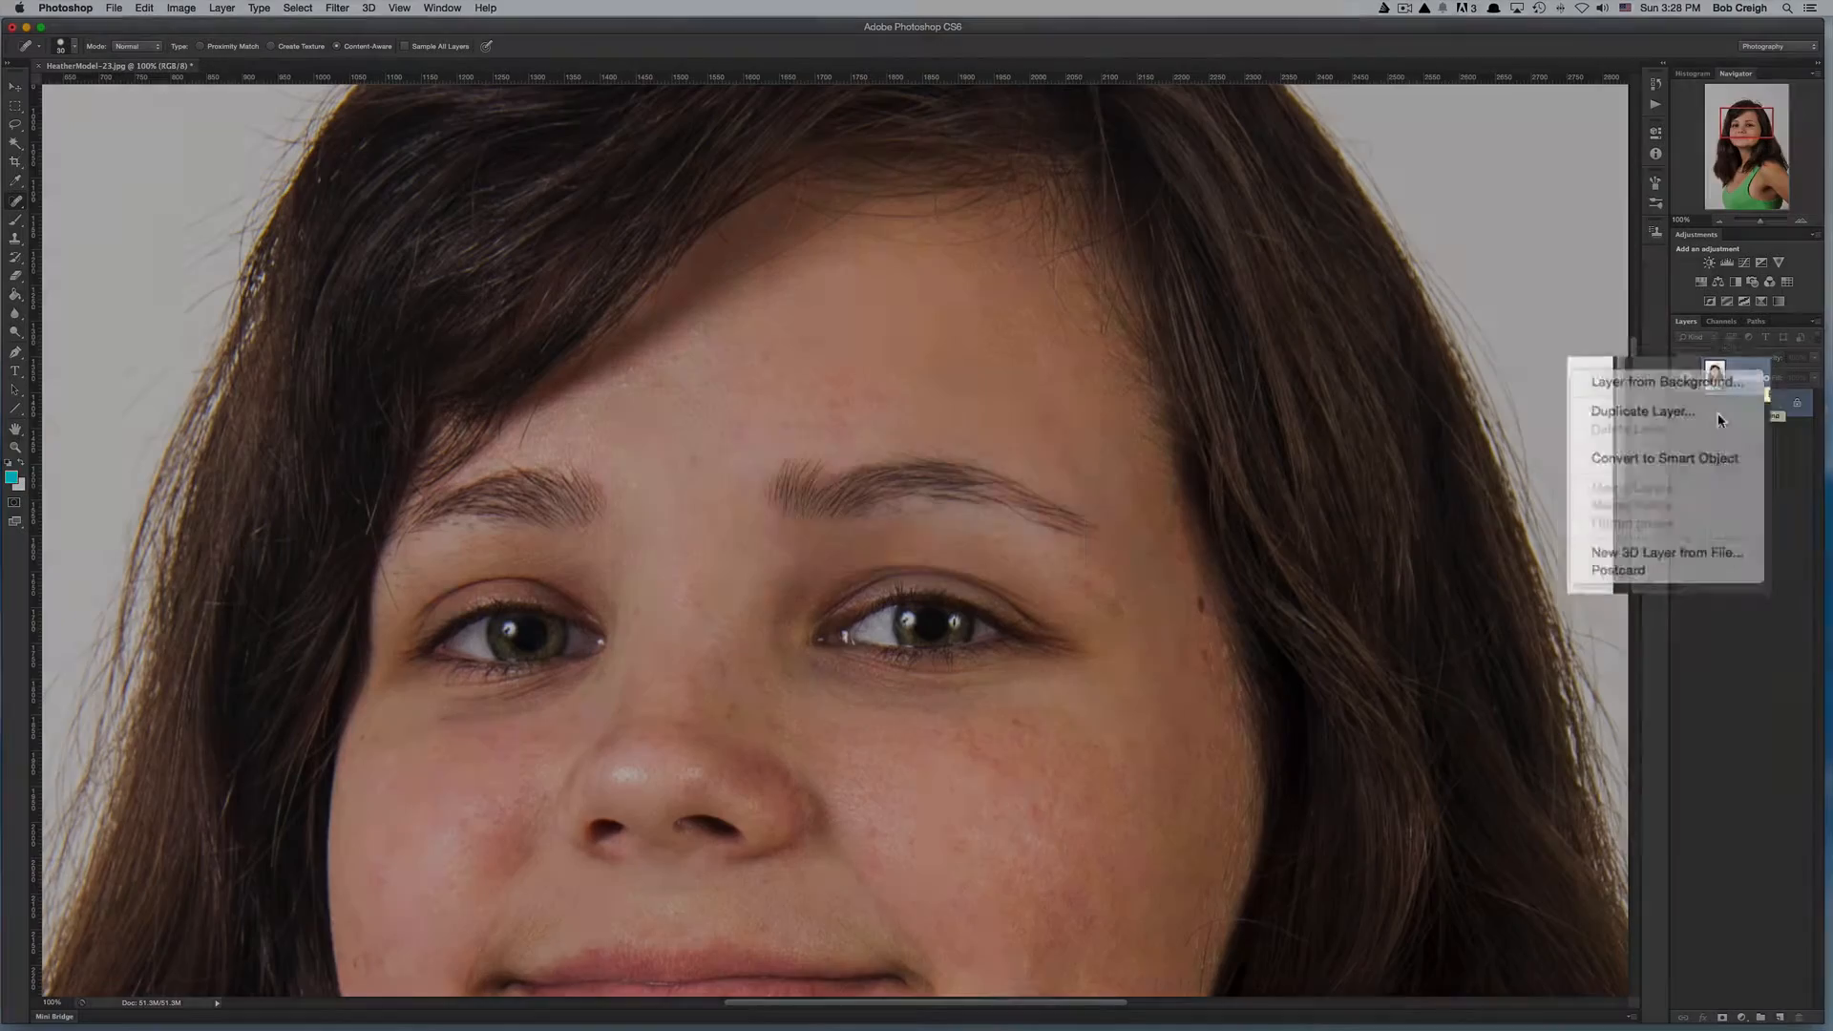
click(1705, 435)
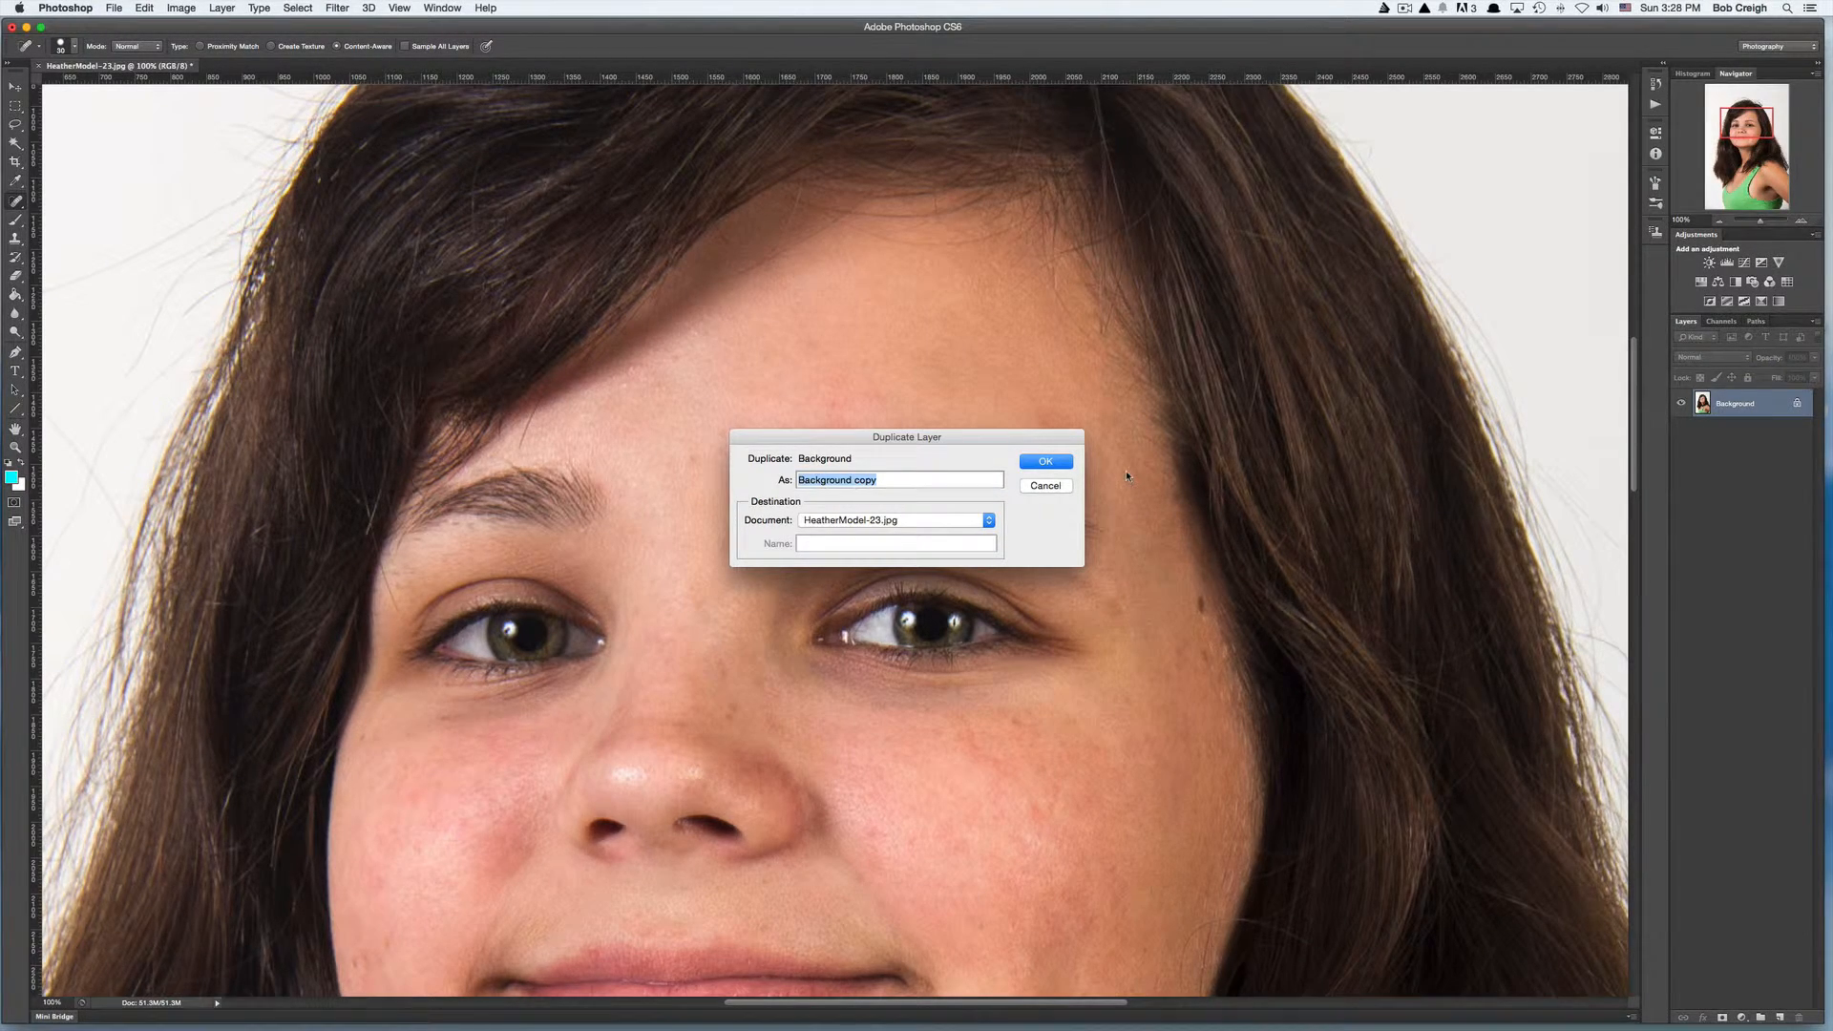
text(Soft Skin)
click(1071, 462)
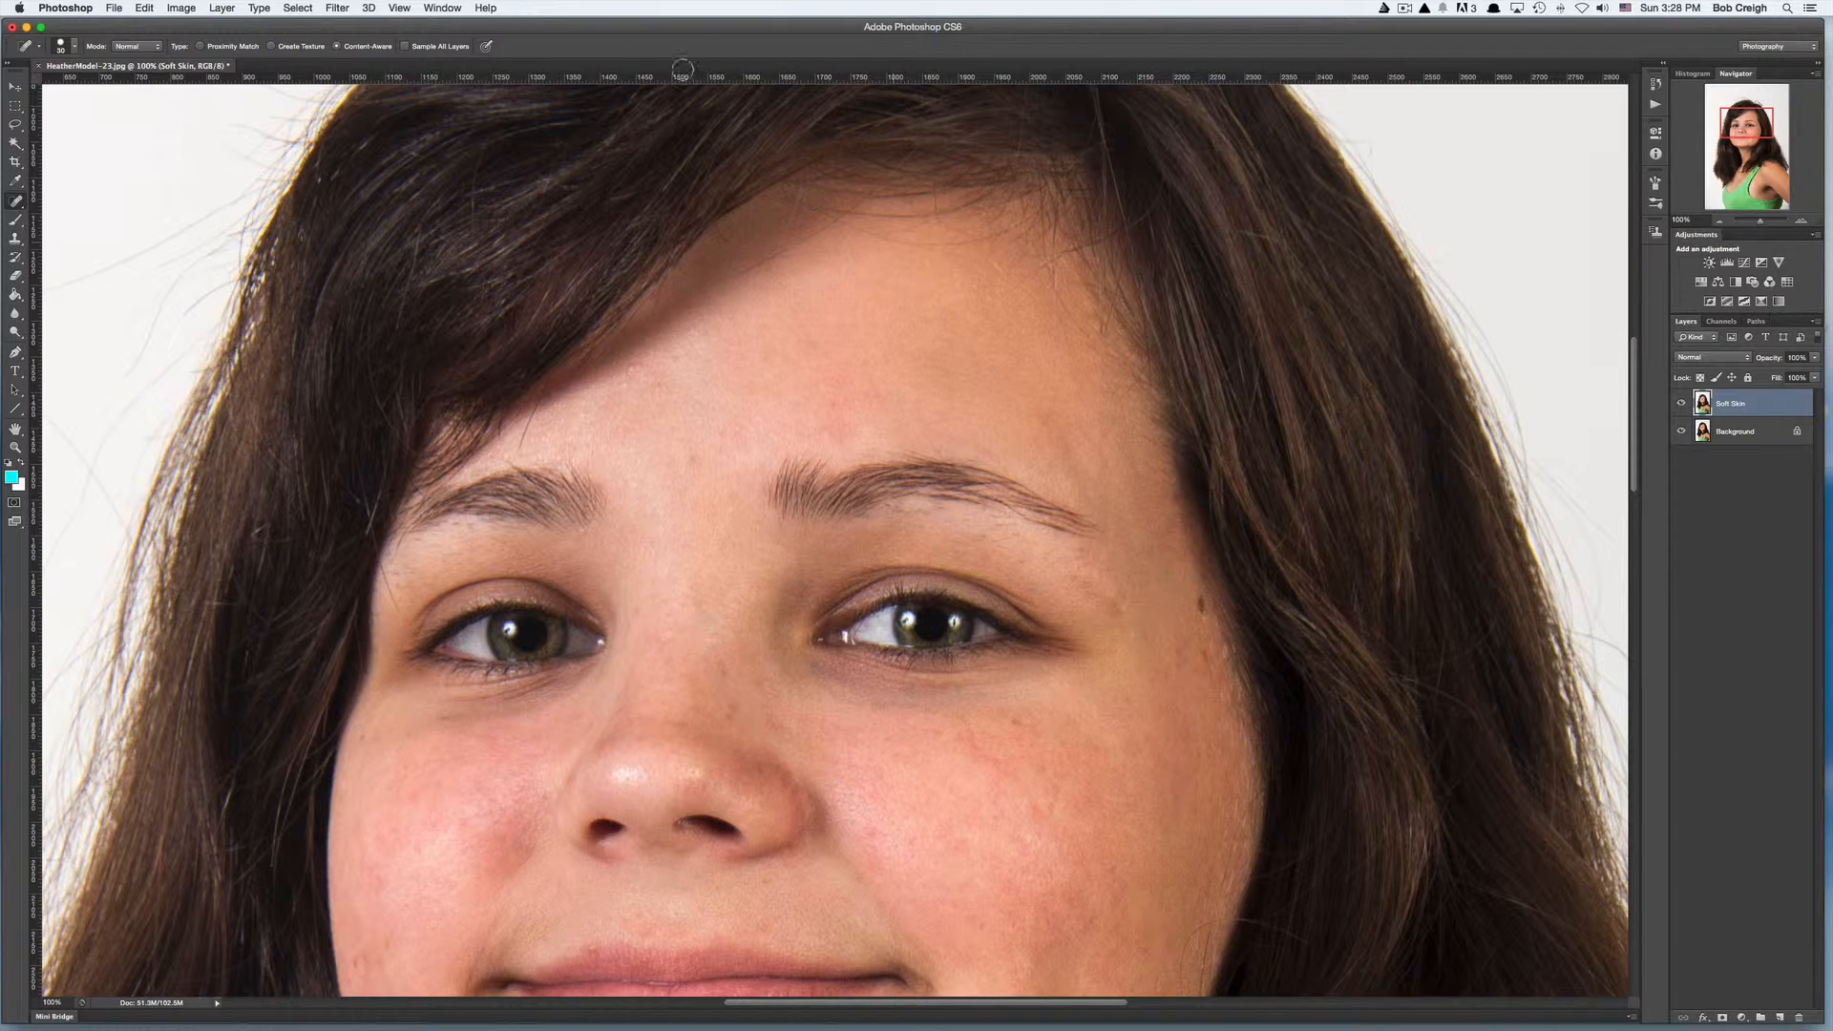
- Apply a Gaussian Blur with a radius of 10.1 pixels to the Soft Skin layer
click(338, 9)
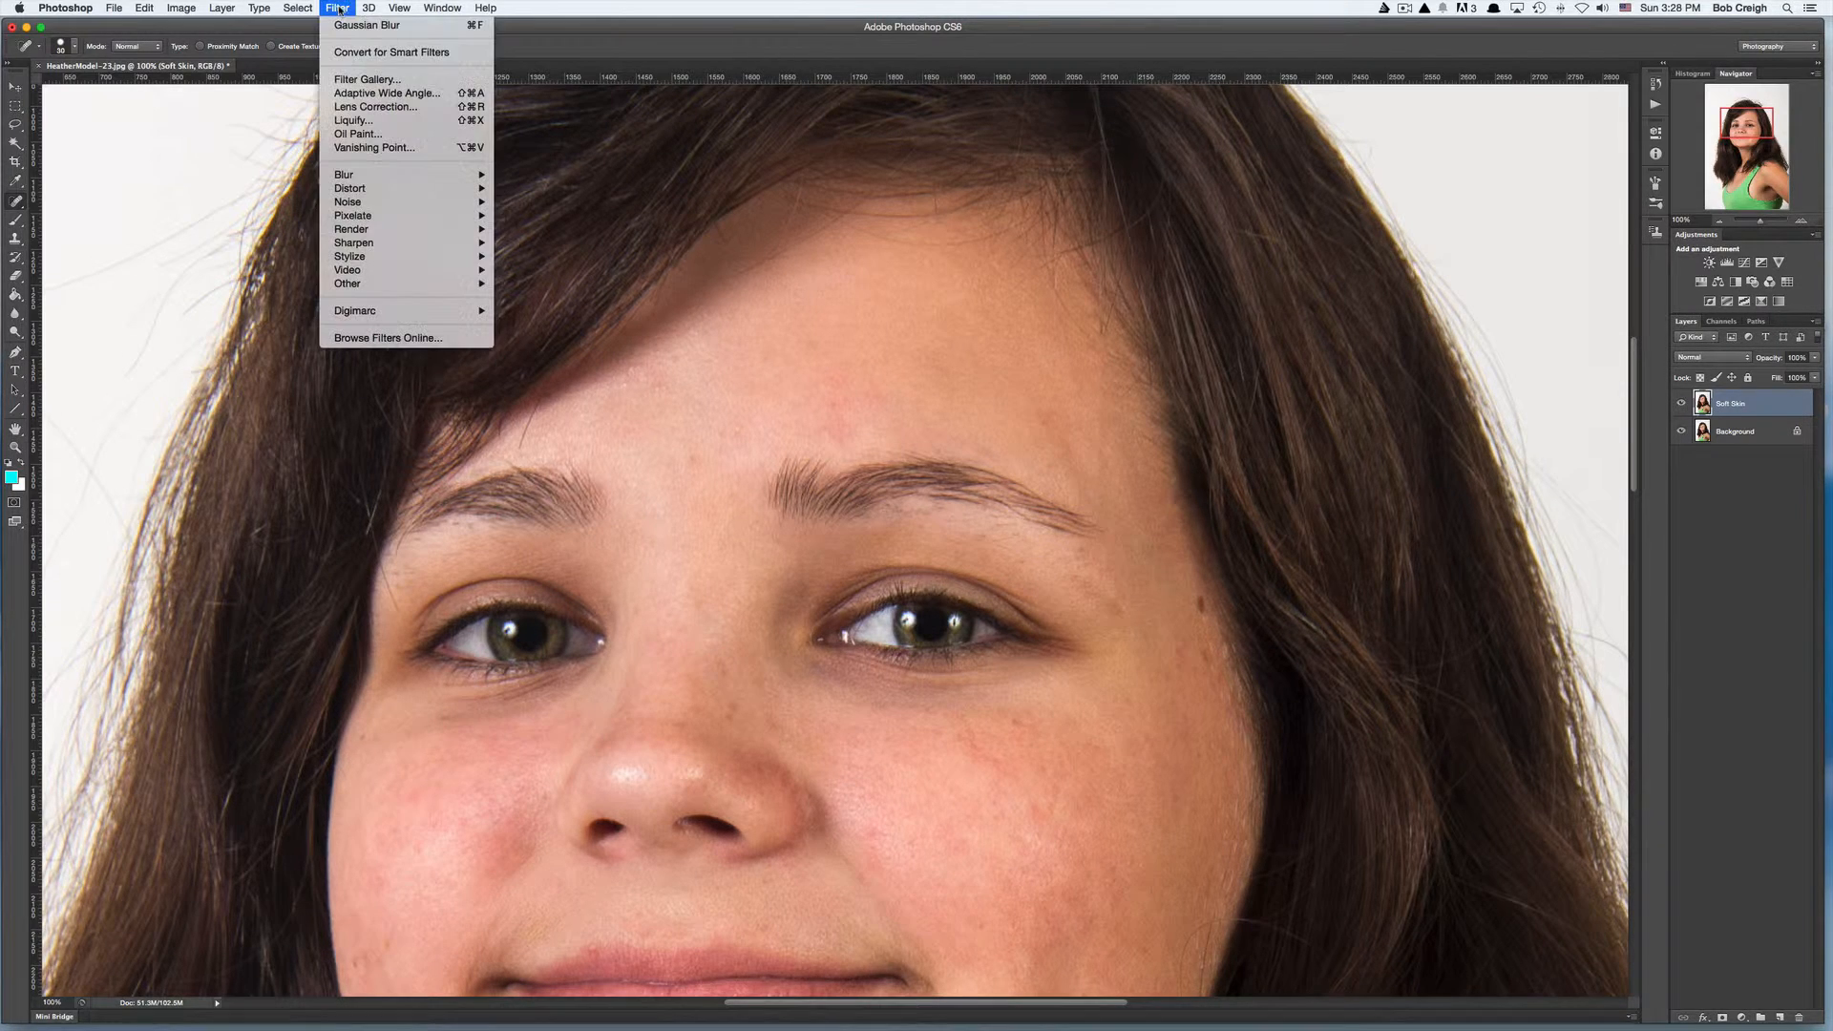
mouse_move(352, 179)
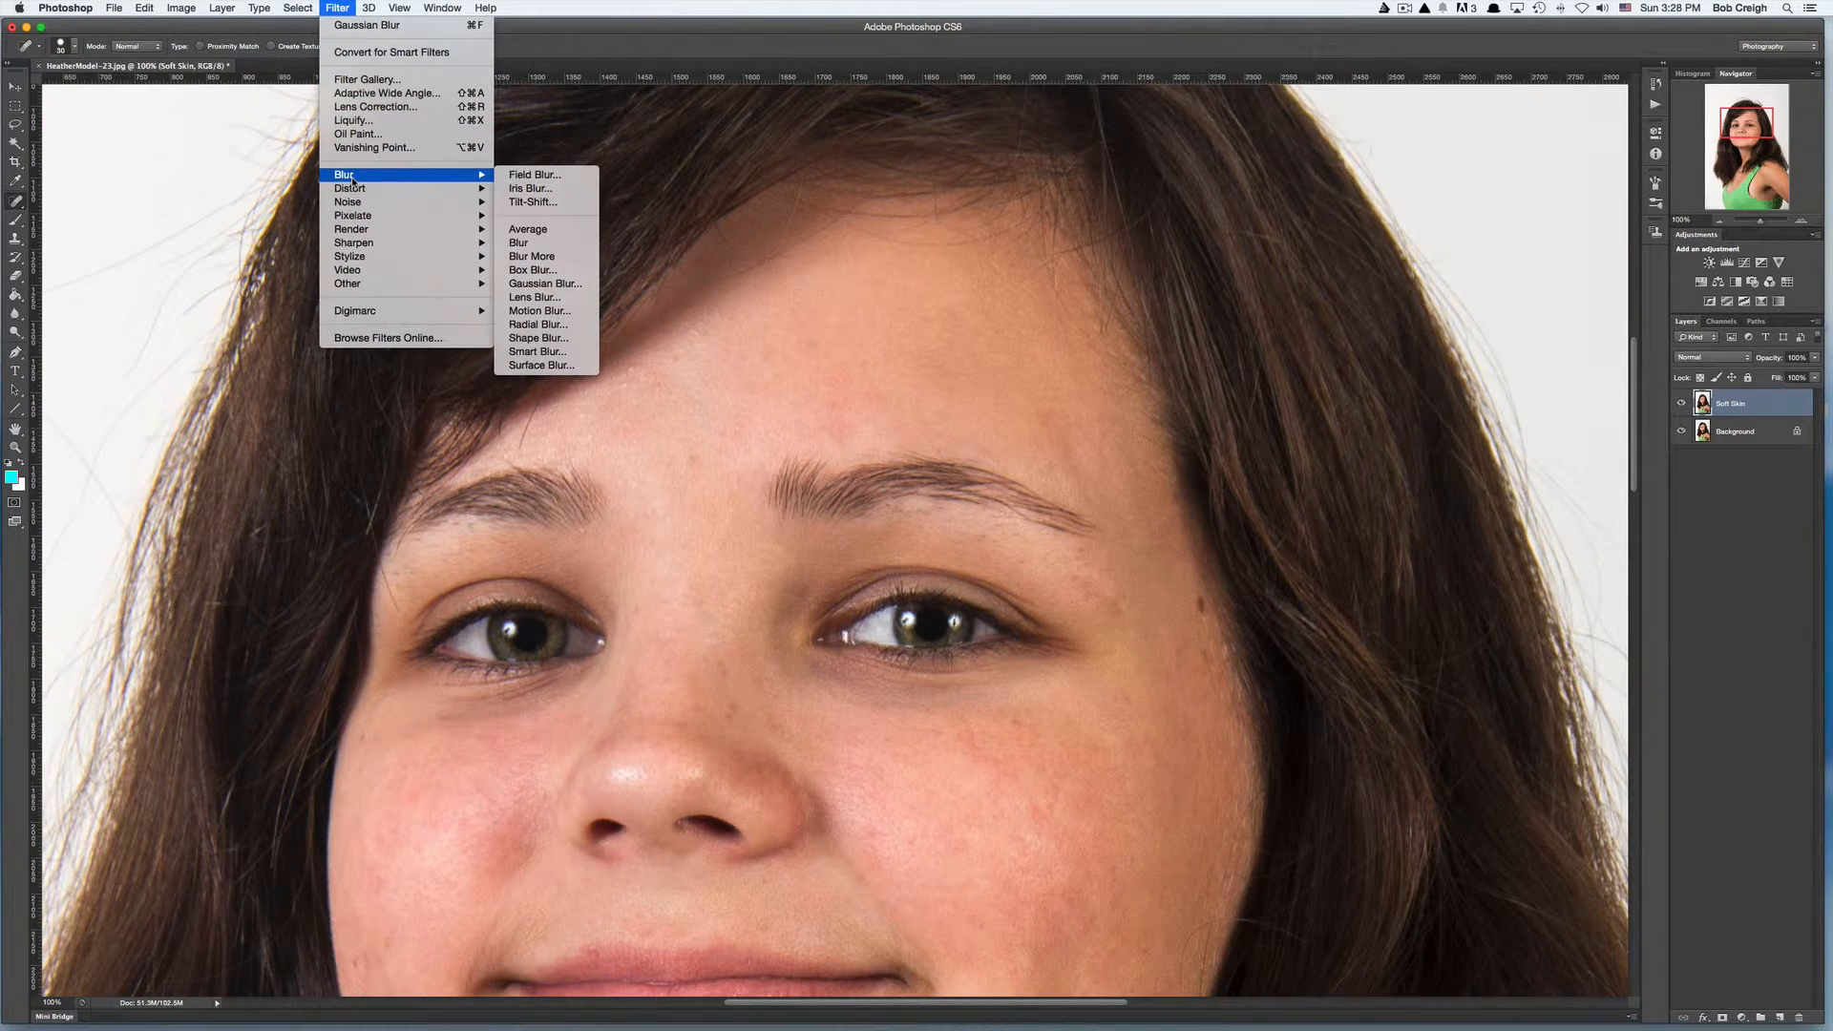
click(546, 285)
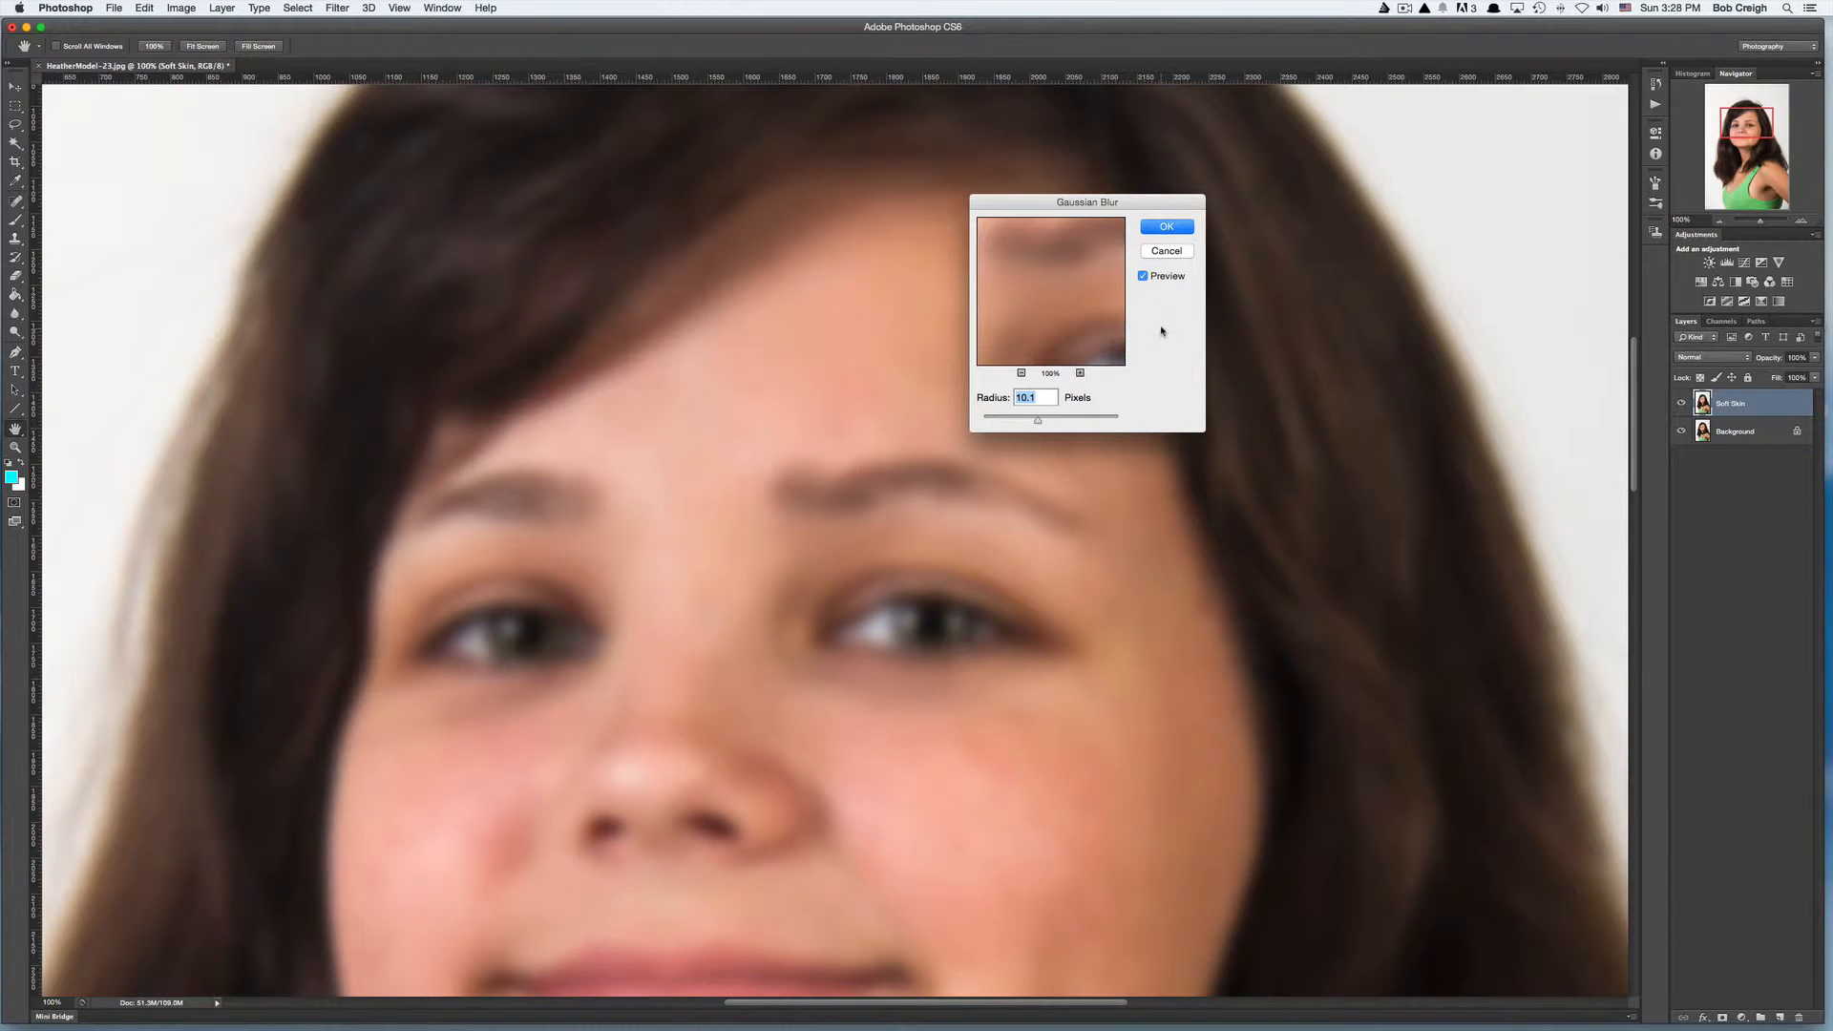
click(1166, 227)
- Add a layer mask to Soft Skin and fill it with black using the Paint Bucket
key(j)
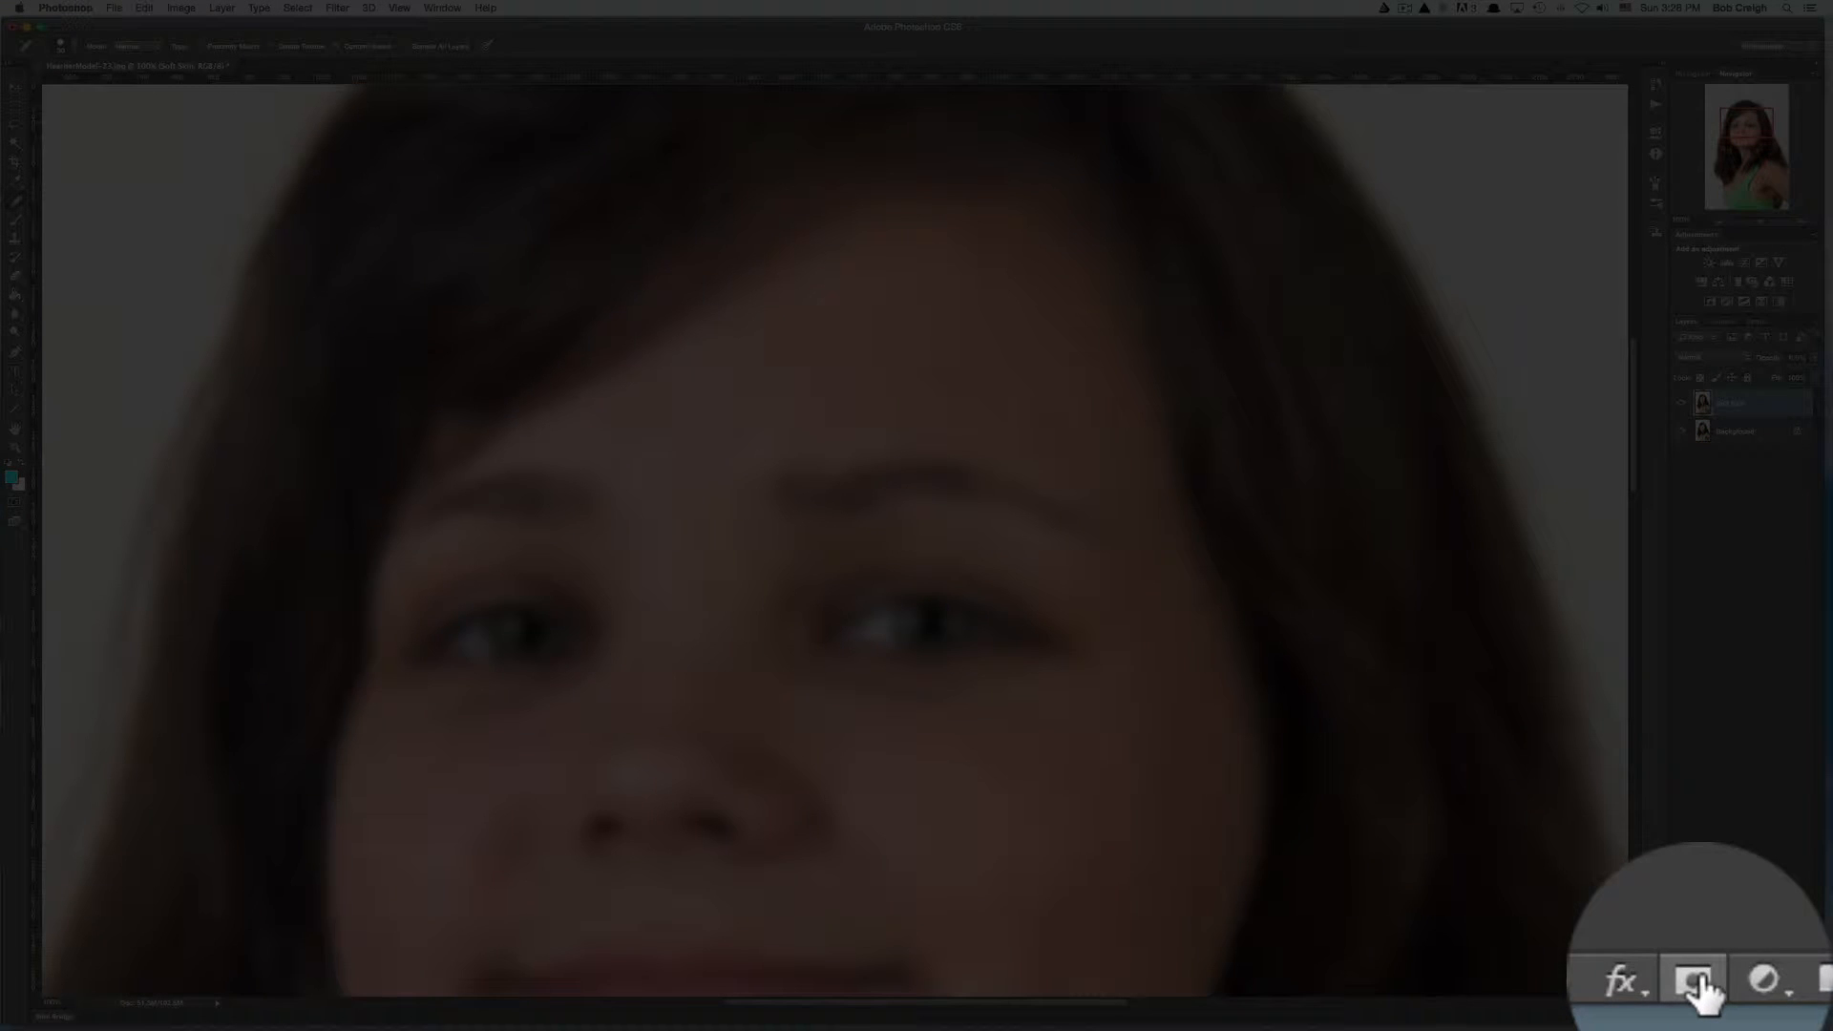
click(1723, 1018)
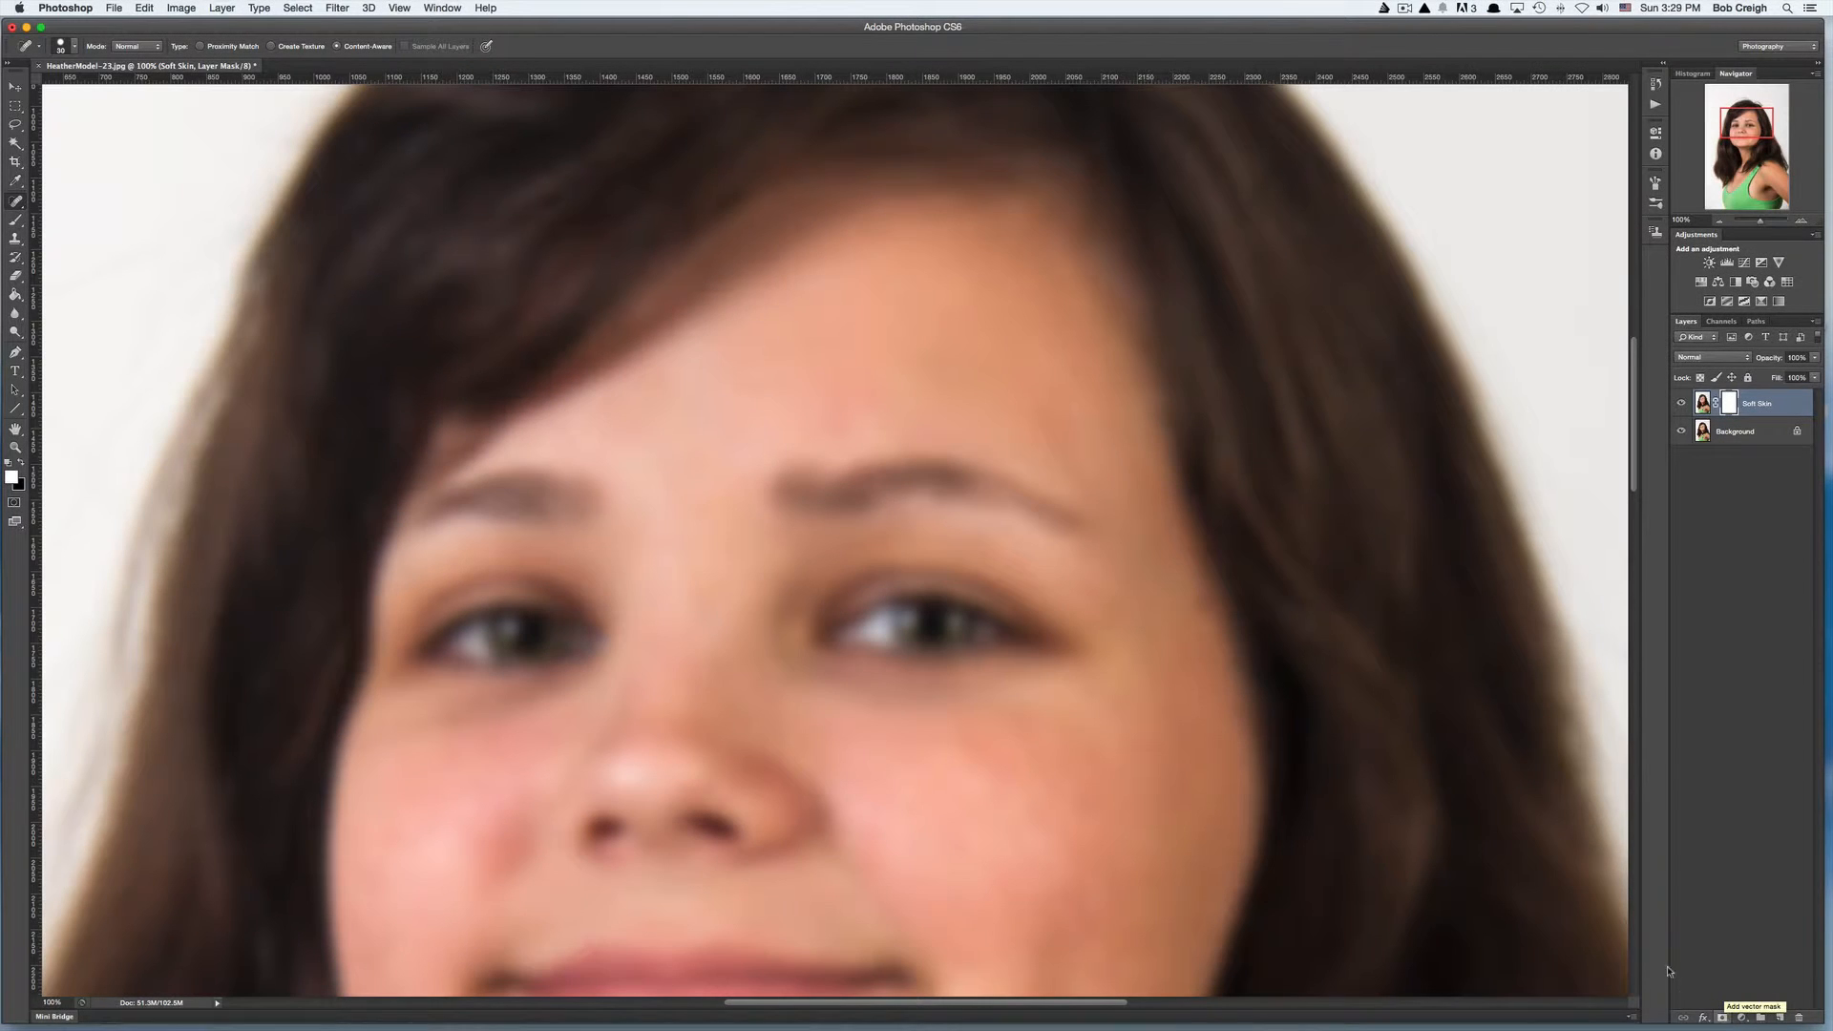
click(15, 296)
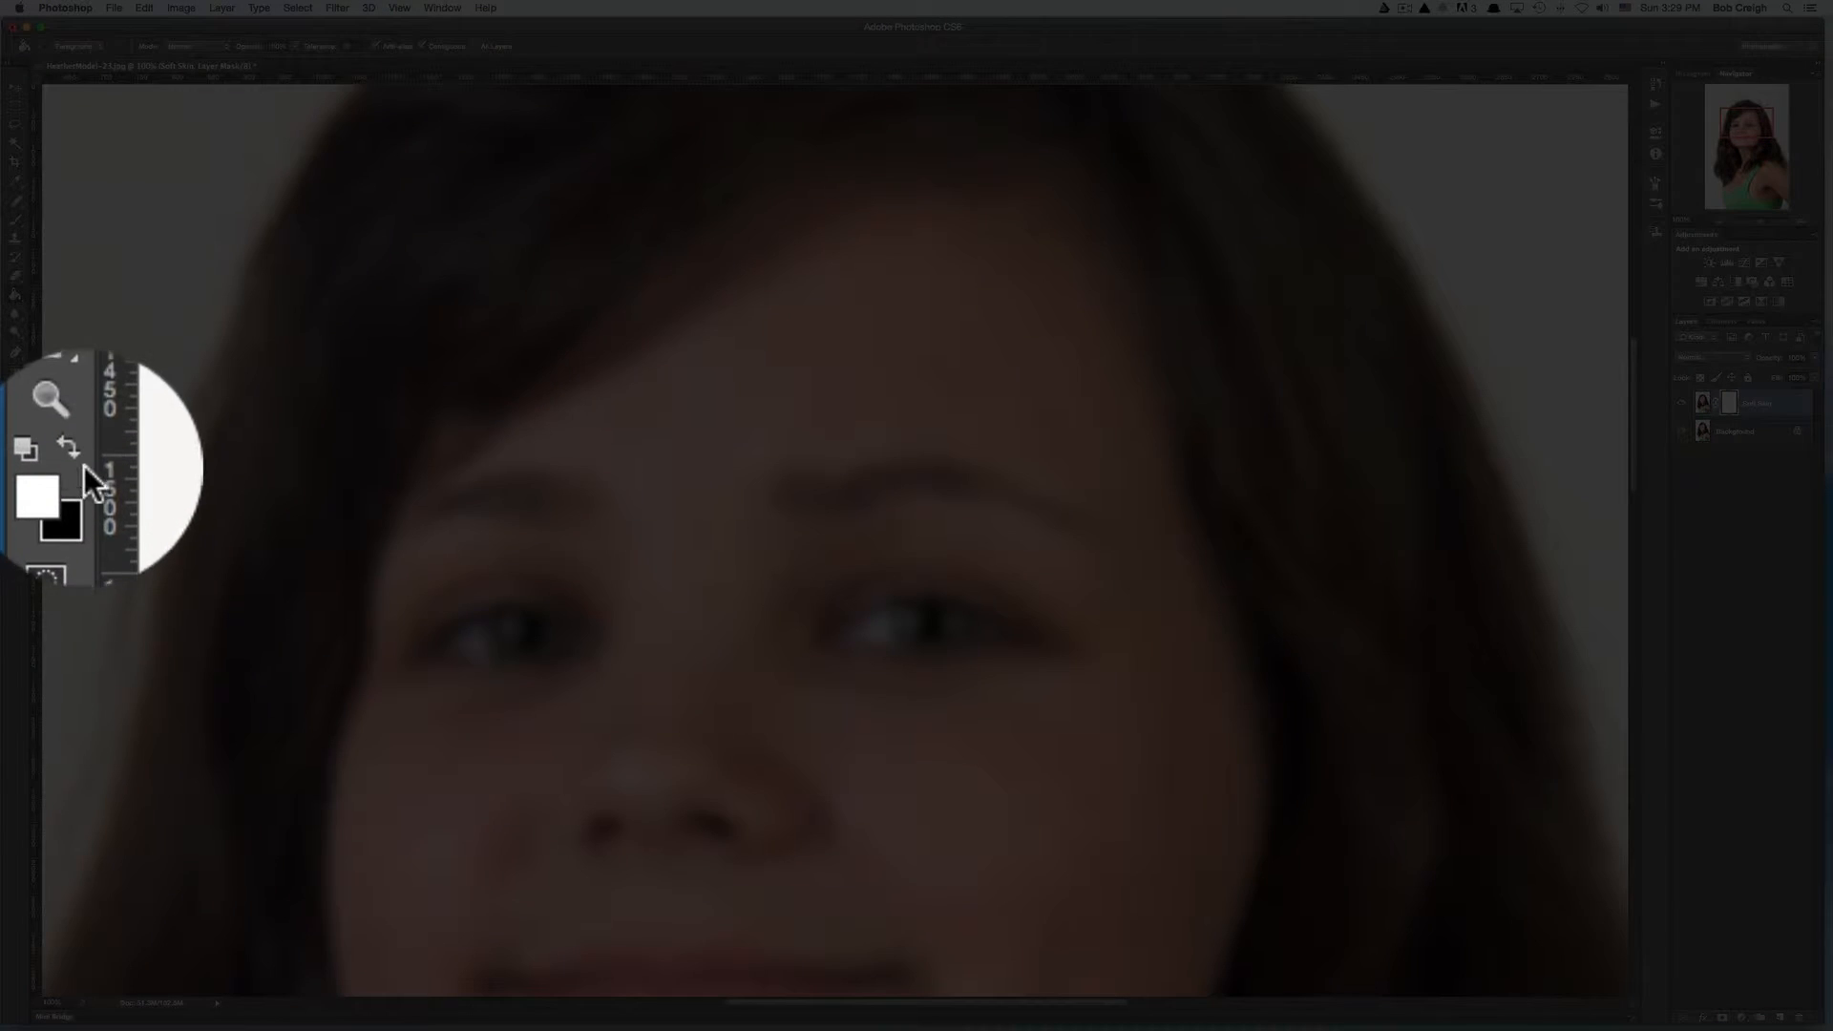
click(67, 460)
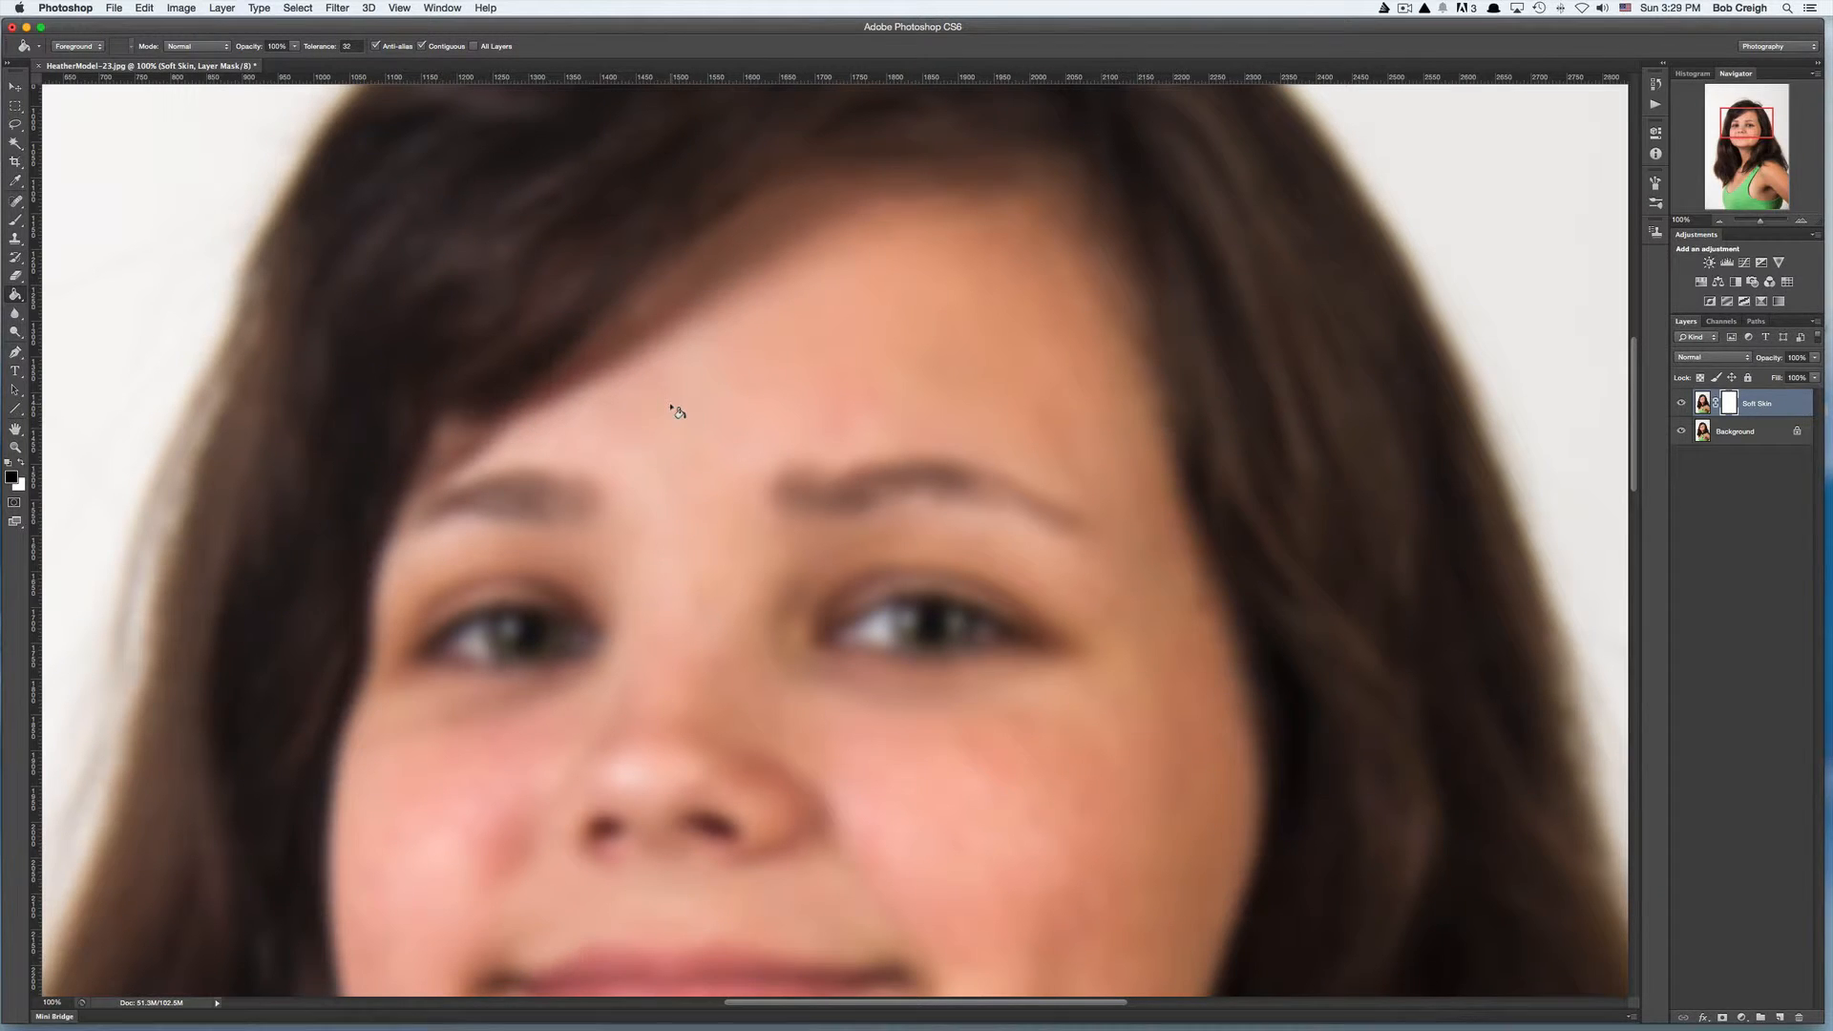
click(675, 410)
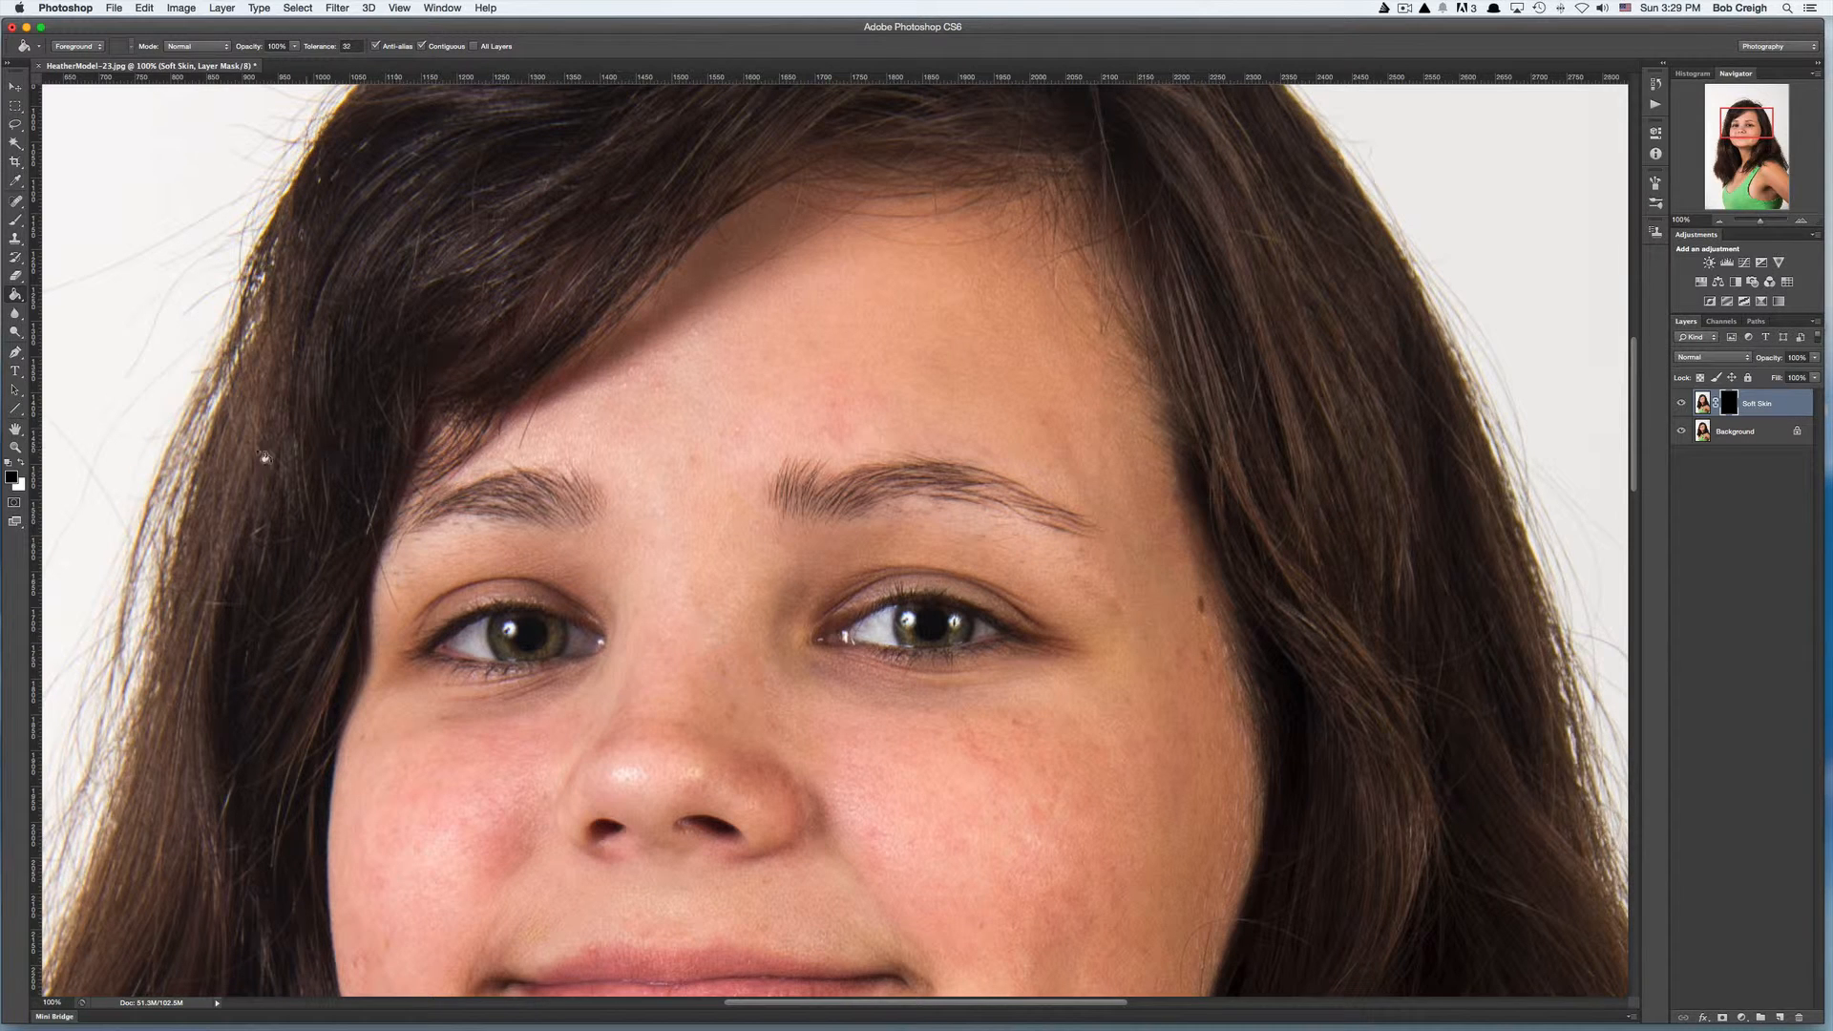
- Paint white on the mask with the Brush tool over the forehead, nose and upper cheeks
click(20, 463)
click(15, 221)
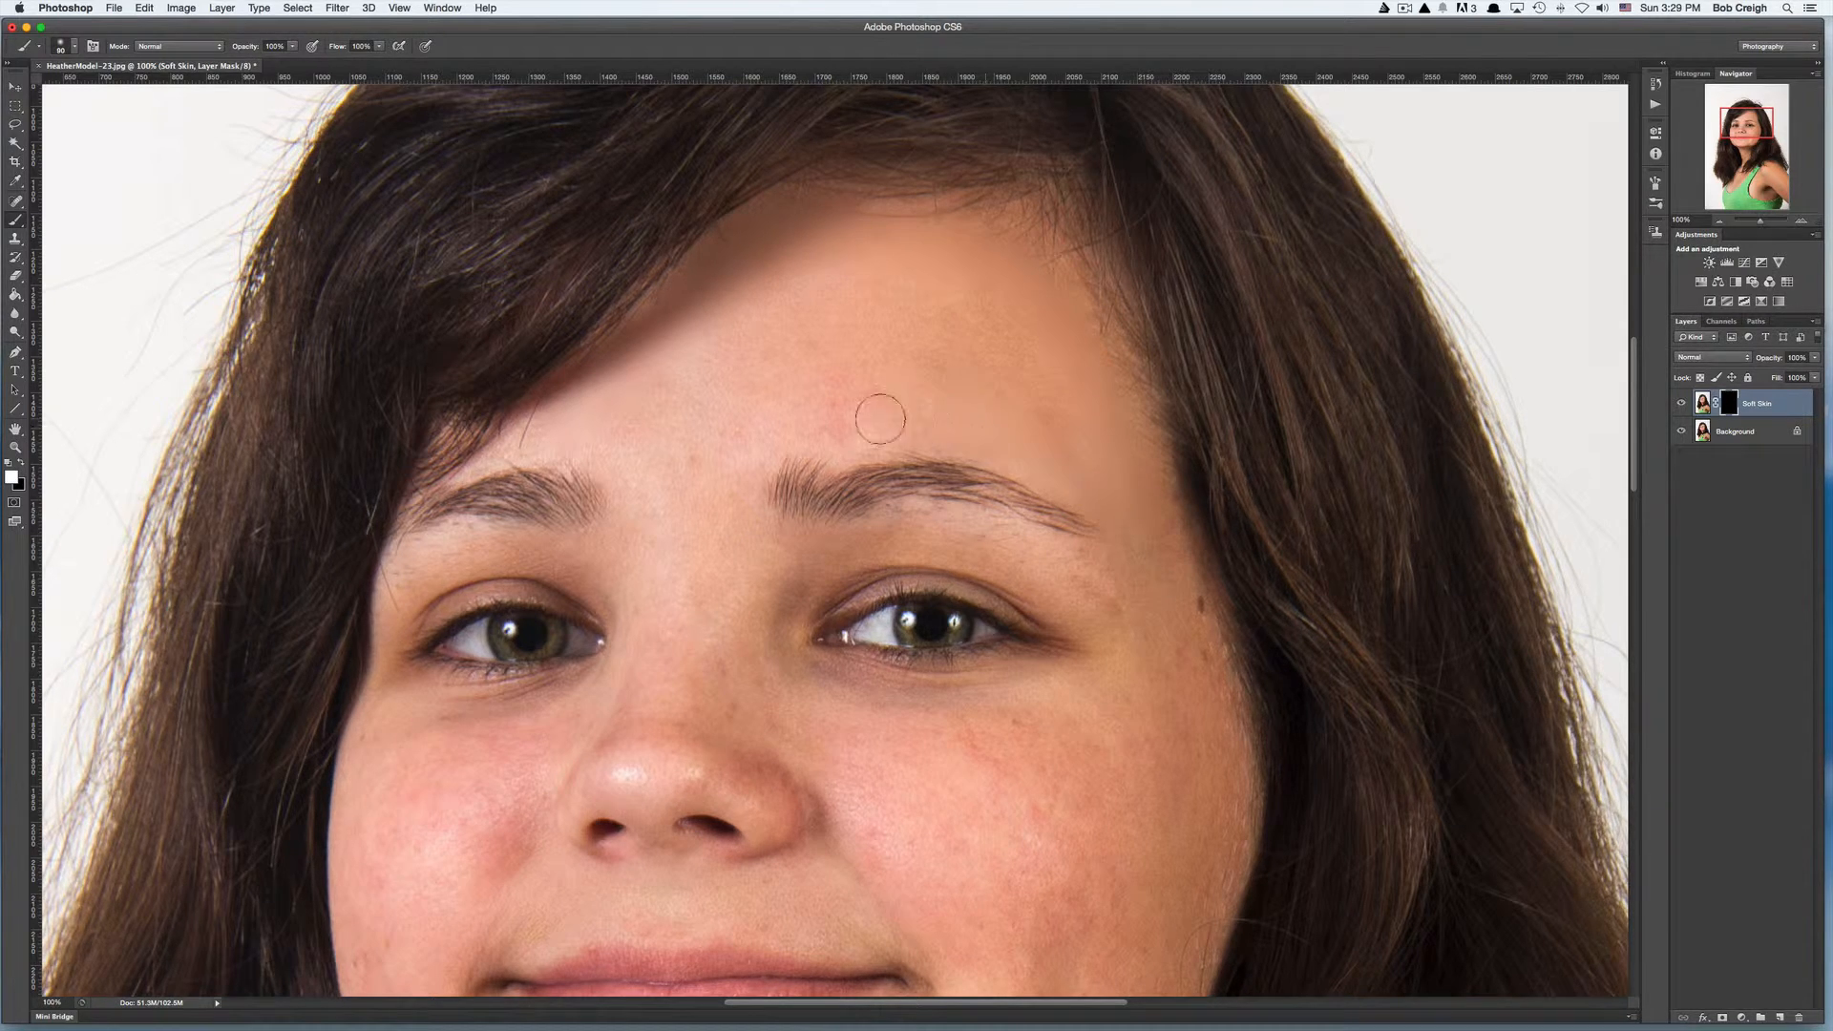
mouse_move(780, 426)
mouse_down()
mouse_move(856, 387)
mouse_move(1077, 424)
mouse_move(1022, 352)
mouse_move(958, 325)
mouse_move(821, 364)
mouse_move(740, 413)
mouse_move(780, 349)
mouse_move(973, 307)
mouse_move(881, 293)
mouse_move(783, 310)
mouse_move(730, 349)
mouse_move(833, 276)
mouse_move(601, 432)
mouse_move(649, 474)
mouse_move(673, 450)
mouse_move(762, 437)
mouse_move(743, 431)
mouse_move(728, 500)
mouse_move(735, 461)
mouse_move(733, 531)
mouse_move(752, 557)
mouse_move(783, 550)
mouse_move(774, 565)
mouse_move(903, 530)
mouse_move(1077, 571)
mouse_up()
mouse_move(421, 558)
mouse_down()
mouse_move(535, 544)
mouse_move(609, 577)
mouse_move(642, 483)
mouse_move(569, 428)
mouse_move(497, 449)
mouse_move(634, 471)
mouse_move(734, 616)
mouse_move(780, 572)
mouse_up()
mouse_move(756, 649)
mouse_down()
mouse_move(806, 701)
mouse_move(733, 644)
mouse_move(846, 687)
mouse_move(1075, 718)
mouse_move(1074, 697)
mouse_move(1116, 825)
mouse_move(1064, 790)
mouse_move(982, 806)
mouse_move(828, 767)
mouse_move(892, 866)
mouse_move(945, 827)
mouse_move(1051, 856)
mouse_move(986, 716)
mouse_up()
mouse_move(534, 722)
mouse_down()
mouse_move(382, 733)
mouse_move(496, 727)
mouse_move(388, 703)
mouse_move(490, 732)
mouse_move(568, 721)
mouse_move(601, 692)
mouse_move(529, 726)
mouse_move(538, 714)
mouse_move(478, 724)
mouse_move(515, 733)
mouse_move(517, 762)
mouse_move(477, 750)
mouse_move(537, 719)
mouse_move(583, 545)
mouse_up()
- Continue painting the mask over the lower cheeks, around the mouth and between the eyes
key(space)
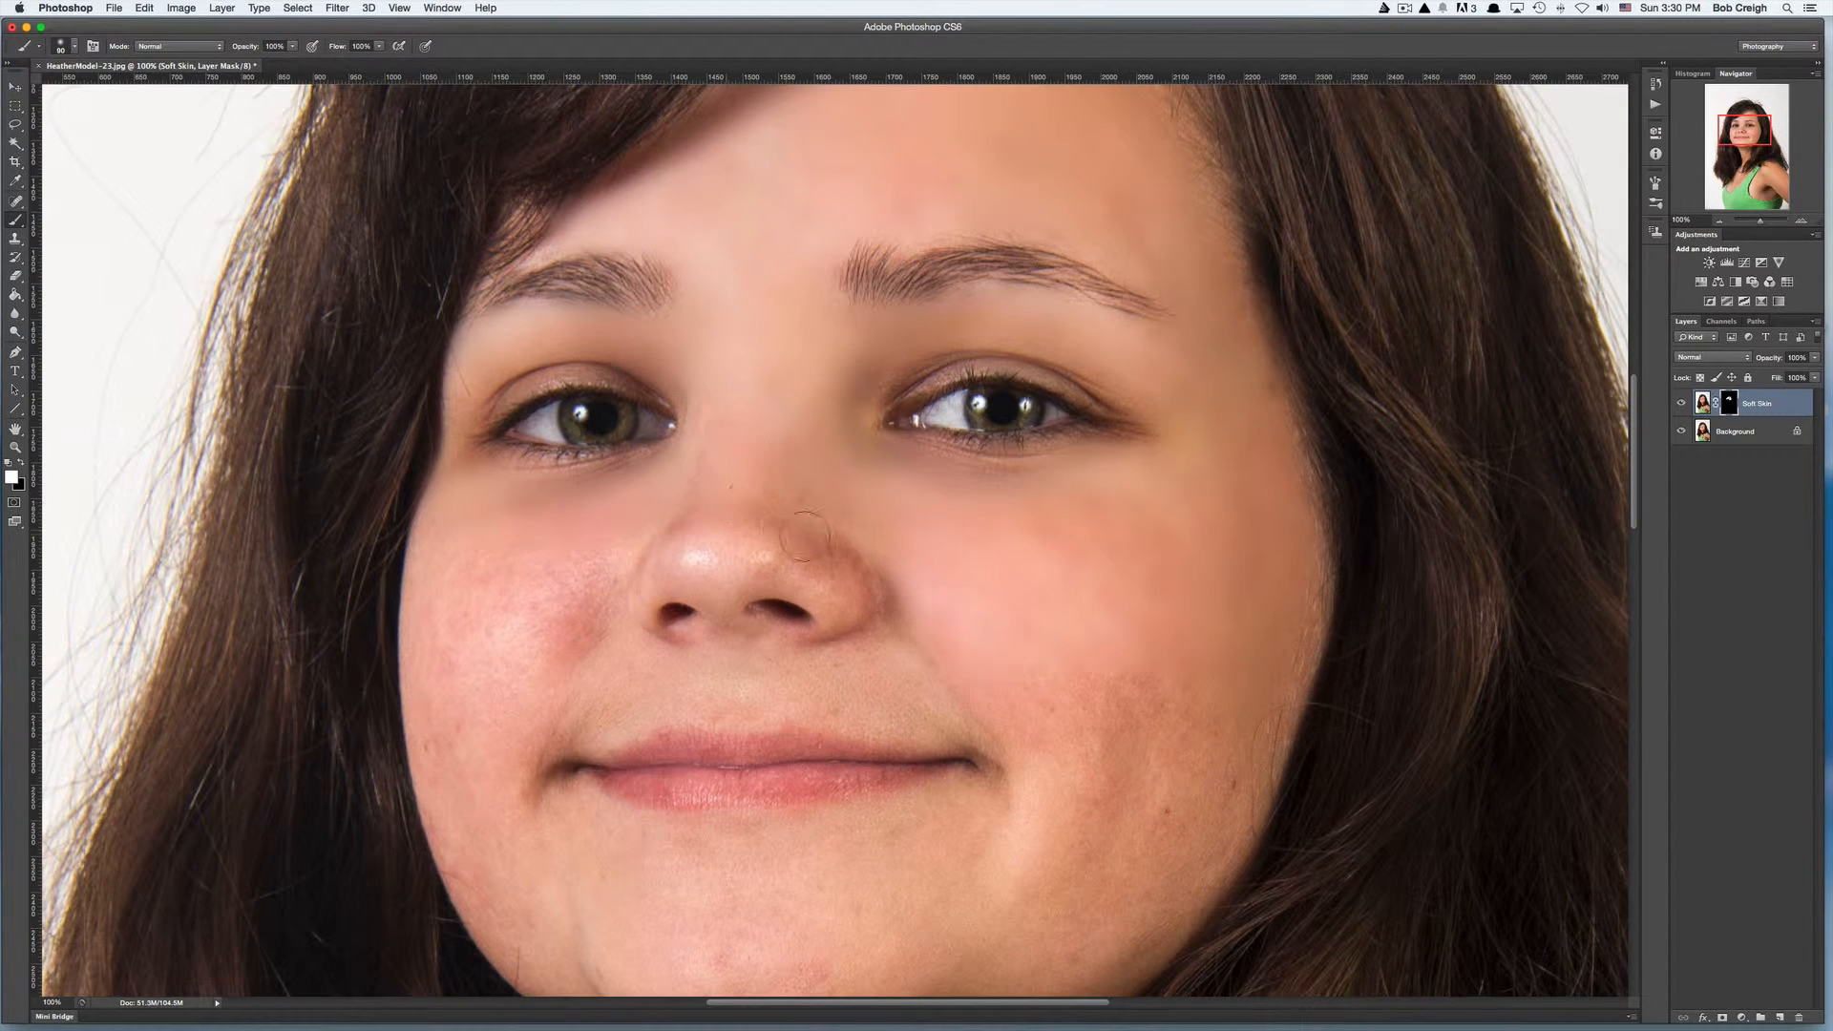
mouse_move(698, 544)
mouse_down()
mouse_move(820, 555)
mouse_move(563, 575)
mouse_move(588, 545)
mouse_move(585, 605)
mouse_move(560, 572)
mouse_move(466, 575)
mouse_move(453, 604)
mouse_move(437, 584)
mouse_move(464, 705)
mouse_move(496, 712)
mouse_move(488, 683)
mouse_move(450, 702)
mouse_move(431, 748)
mouse_move(472, 822)
mouse_move(467, 774)
mouse_move(531, 713)
mouse_move(661, 683)
mouse_move(782, 675)
mouse_move(904, 717)
mouse_move(861, 693)
mouse_move(961, 707)
mouse_move(922, 702)
mouse_move(1007, 737)
mouse_move(972, 696)
mouse_move(906, 674)
mouse_move(936, 650)
mouse_move(891, 655)
mouse_move(926, 614)
mouse_move(847, 678)
mouse_move(865, 667)
mouse_move(813, 606)
mouse_move(714, 612)
mouse_move(1002, 670)
mouse_move(1065, 748)
mouse_move(1172, 726)
mouse_up()
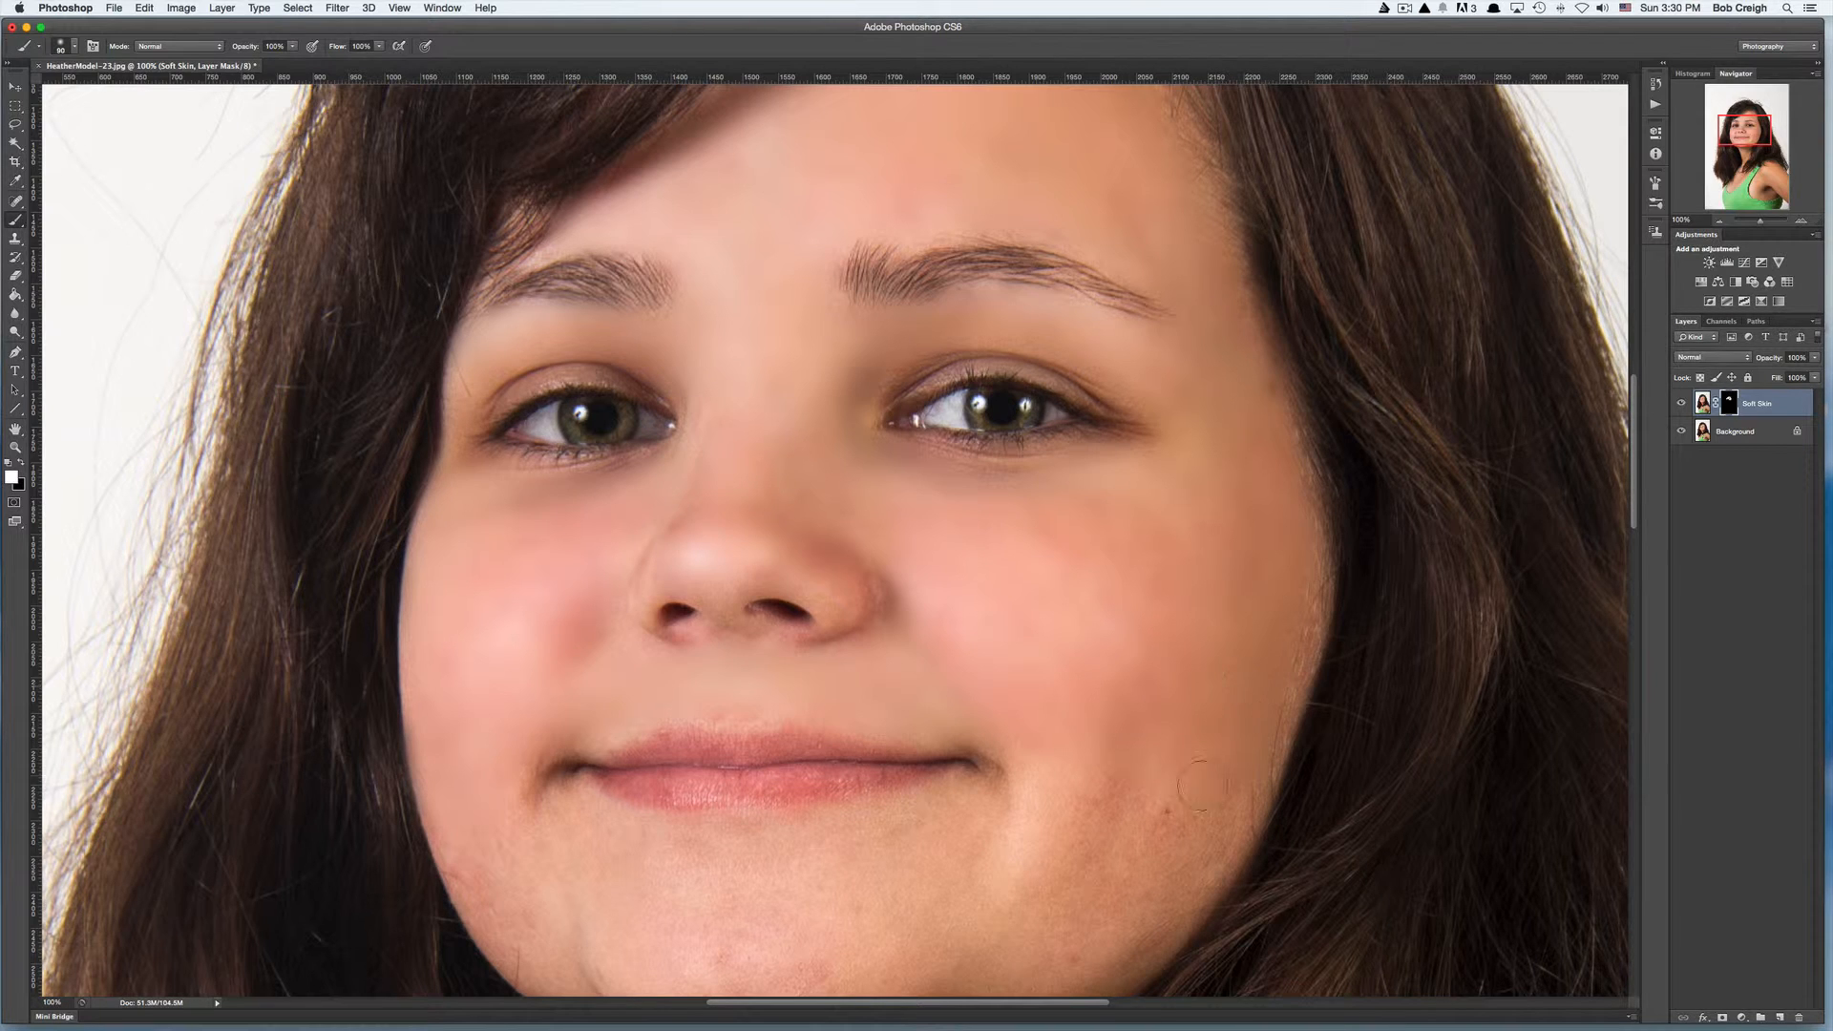
mouse_move(1189, 831)
mouse_down()
mouse_move(1175, 867)
mouse_move(1131, 878)
mouse_move(1042, 760)
mouse_move(1093, 725)
mouse_move(1099, 688)
mouse_move(1036, 694)
mouse_move(970, 619)
mouse_move(907, 594)
mouse_move(938, 630)
mouse_move(922, 625)
mouse_move(921, 596)
mouse_move(893, 593)
mouse_move(1075, 712)
mouse_move(1121, 573)
mouse_move(1083, 631)
mouse_move(842, 652)
mouse_move(877, 637)
mouse_move(774, 664)
mouse_move(807, 665)
mouse_move(748, 660)
mouse_move(821, 656)
mouse_move(708, 656)
mouse_move(791, 654)
mouse_move(693, 653)
mouse_move(576, 614)
mouse_move(530, 634)
mouse_move(521, 596)
mouse_move(557, 541)
mouse_move(542, 656)
mouse_move(475, 625)
mouse_move(531, 718)
mouse_move(476, 649)
mouse_move(491, 699)
mouse_move(503, 682)
mouse_move(541, 731)
mouse_move(561, 706)
mouse_move(539, 683)
mouse_move(562, 767)
mouse_move(537, 742)
mouse_move(567, 775)
mouse_move(585, 711)
mouse_move(653, 750)
mouse_move(637, 670)
mouse_move(791, 781)
mouse_move(749, 790)
mouse_move(883, 775)
mouse_move(900, 707)
mouse_move(834, 691)
mouse_move(961, 683)
mouse_move(1060, 703)
mouse_move(1027, 725)
mouse_move(1084, 728)
mouse_move(1152, 707)
mouse_move(1043, 732)
mouse_up()
scroll(1107, 668, down, 5)
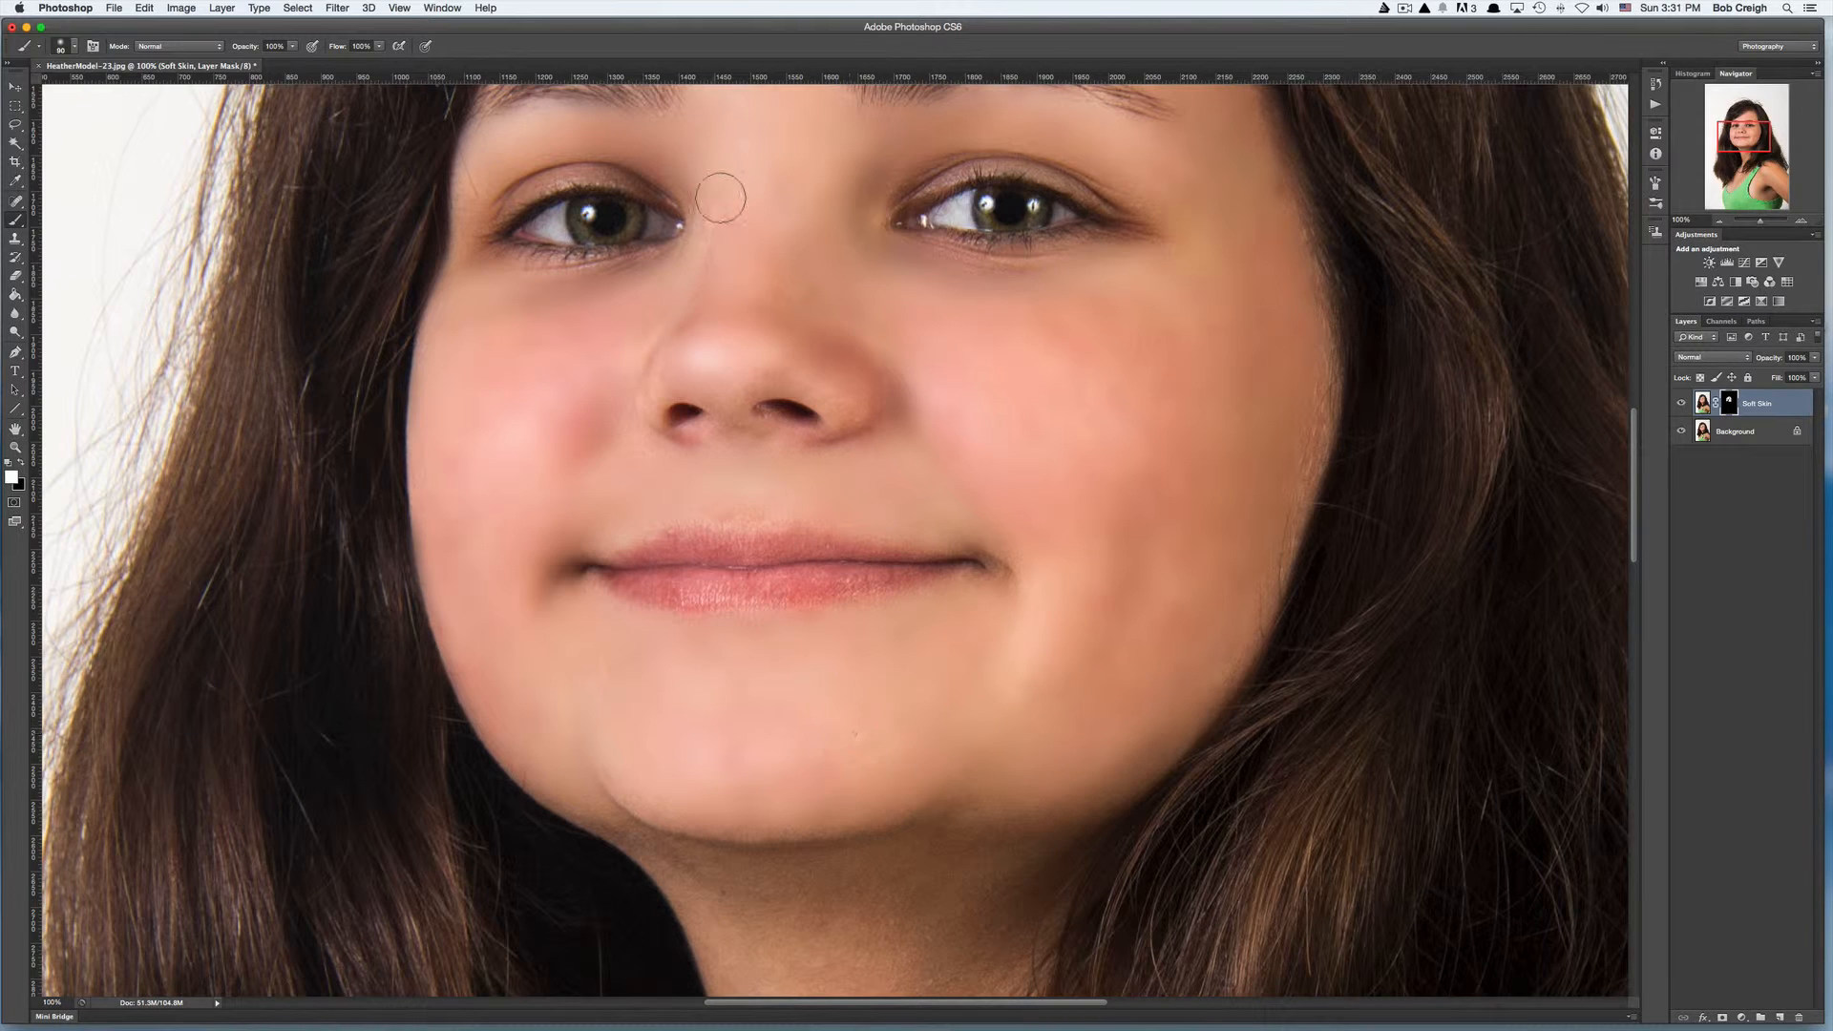
drag(721, 198, 736, 169)
- Reduce the brush size and paint the mask over the chin, jawline and the cheek edge near the temple
key(bracketleft)
key(bracketleft)
key(bracketleft)
key(bracketleft)
drag(1061, 489, 1079, 374)
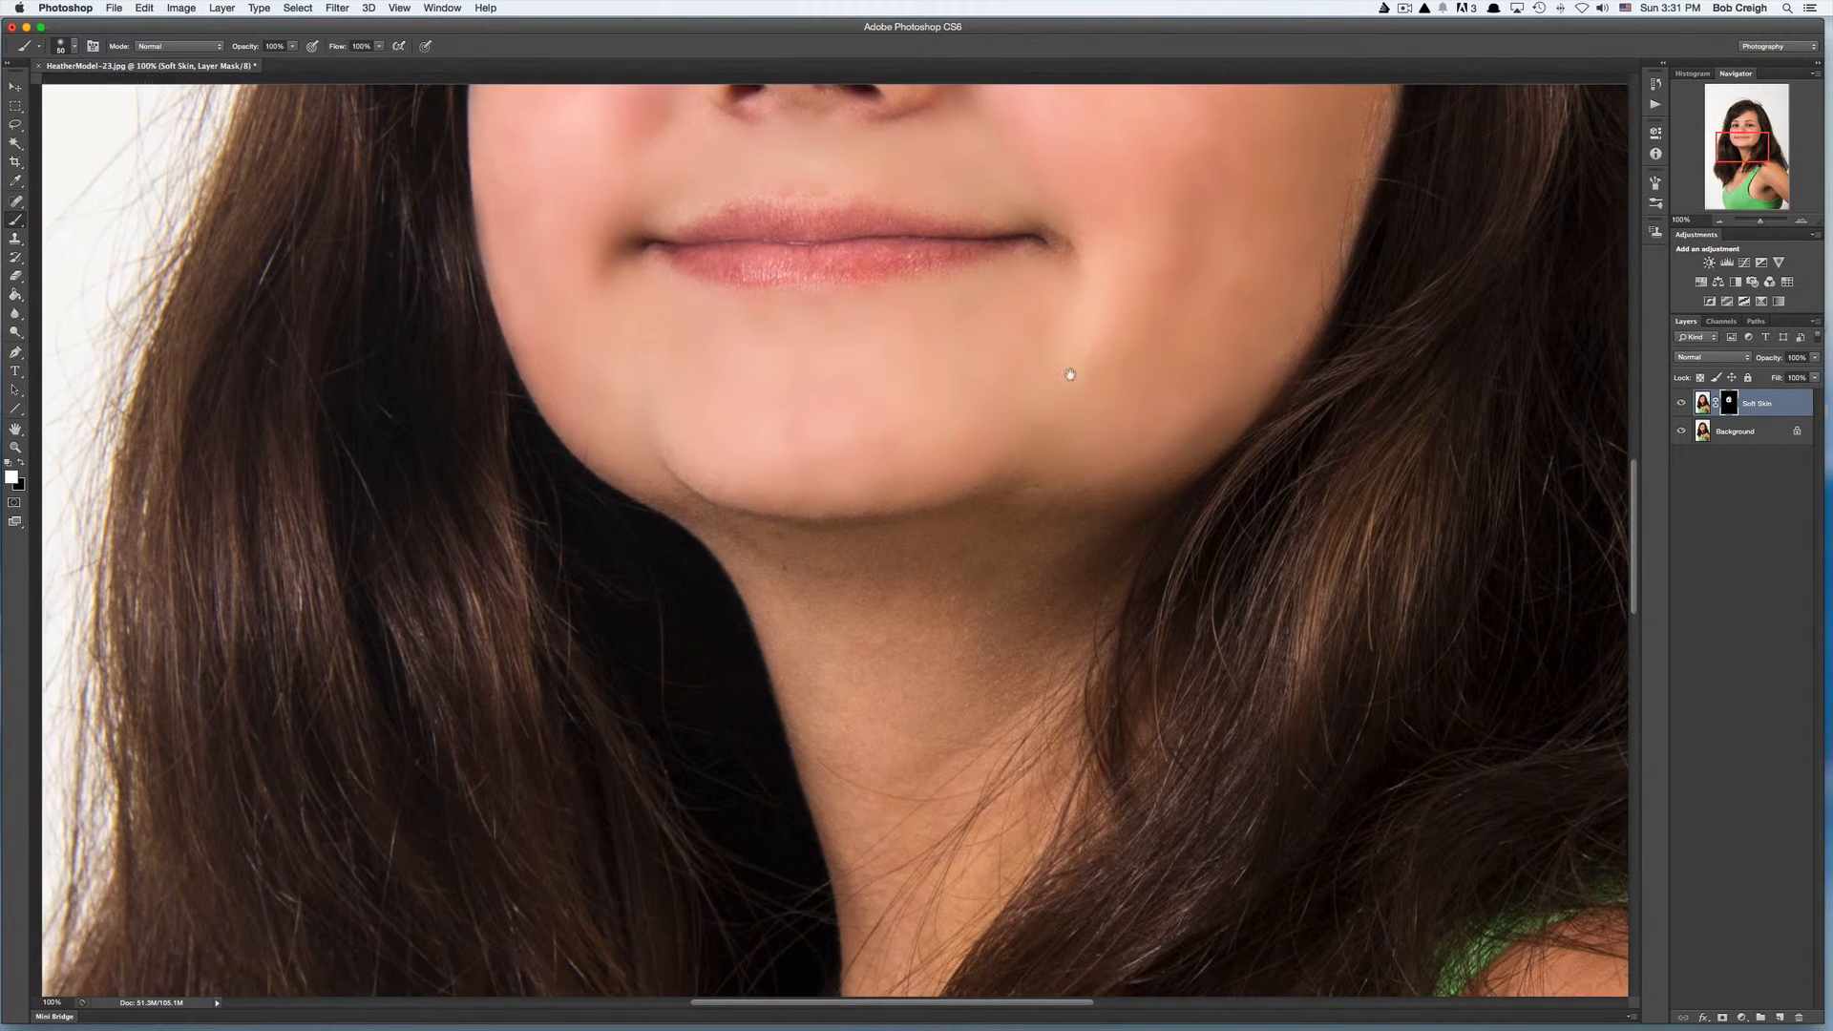
mouse_move(745, 534)
mouse_down()
mouse_move(648, 502)
mouse_move(699, 517)
mouse_up()
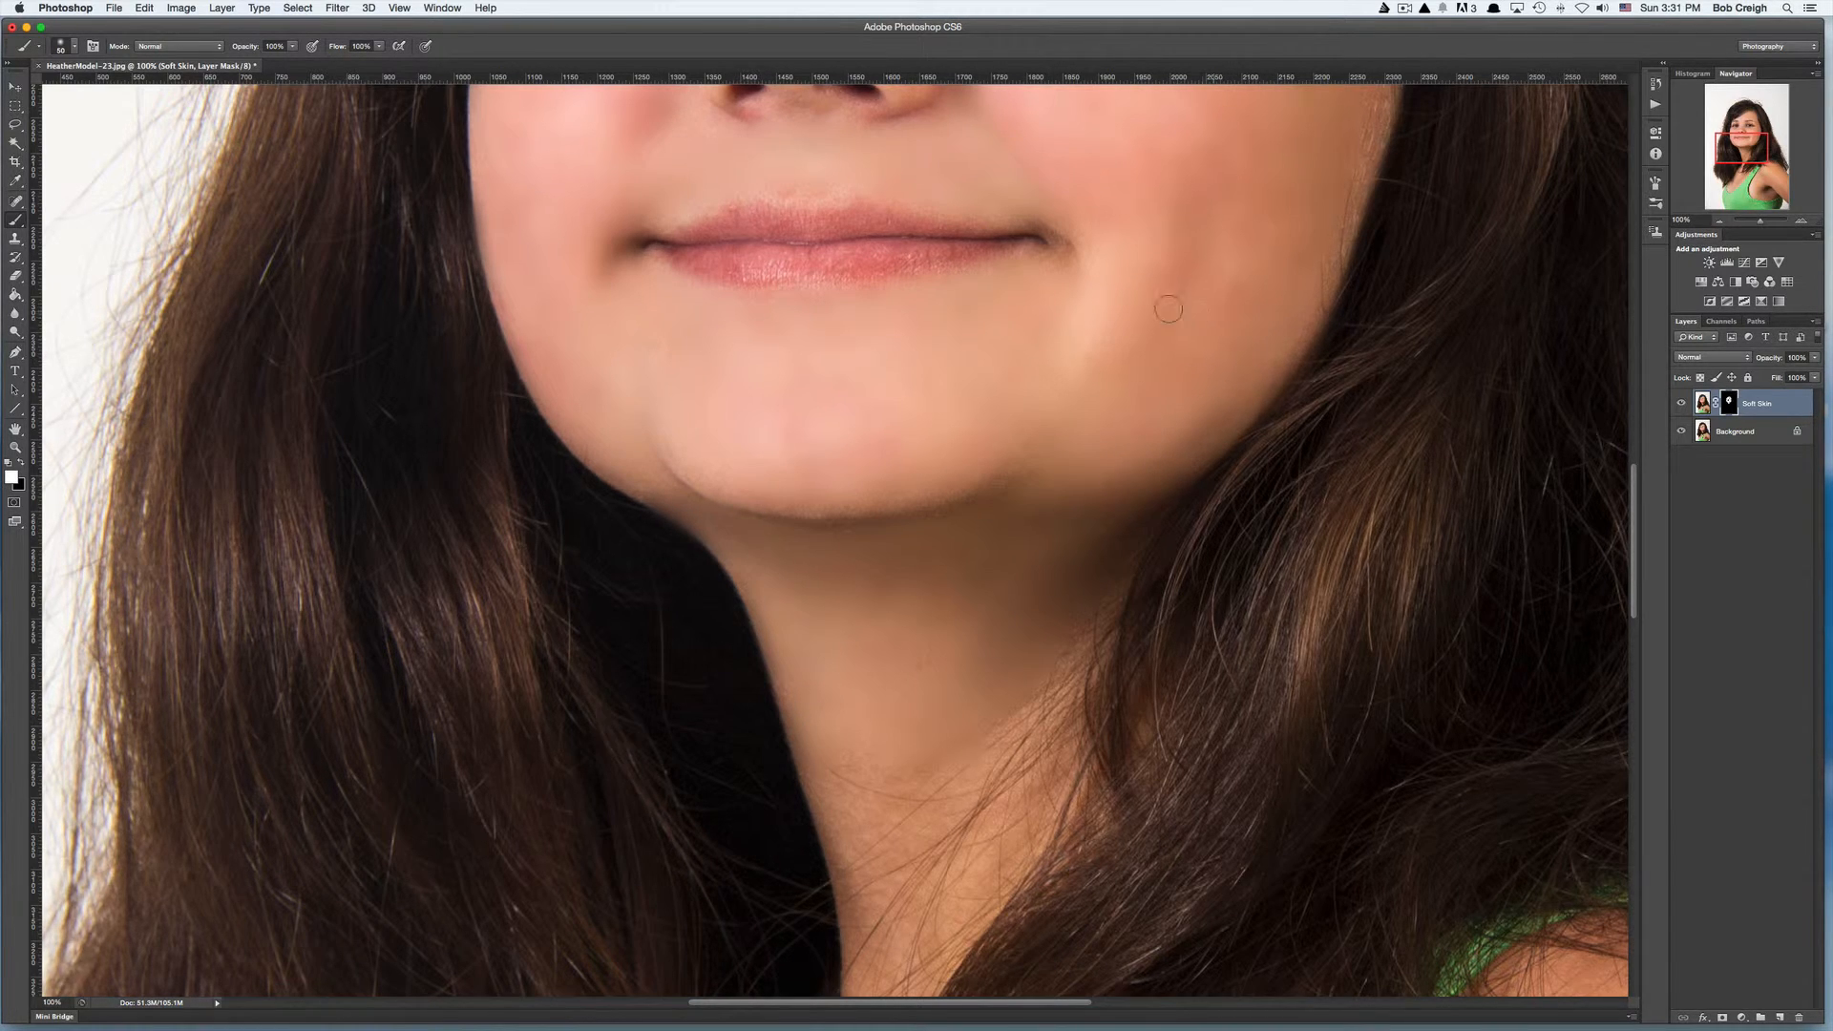
drag(1174, 277, 1174, 769)
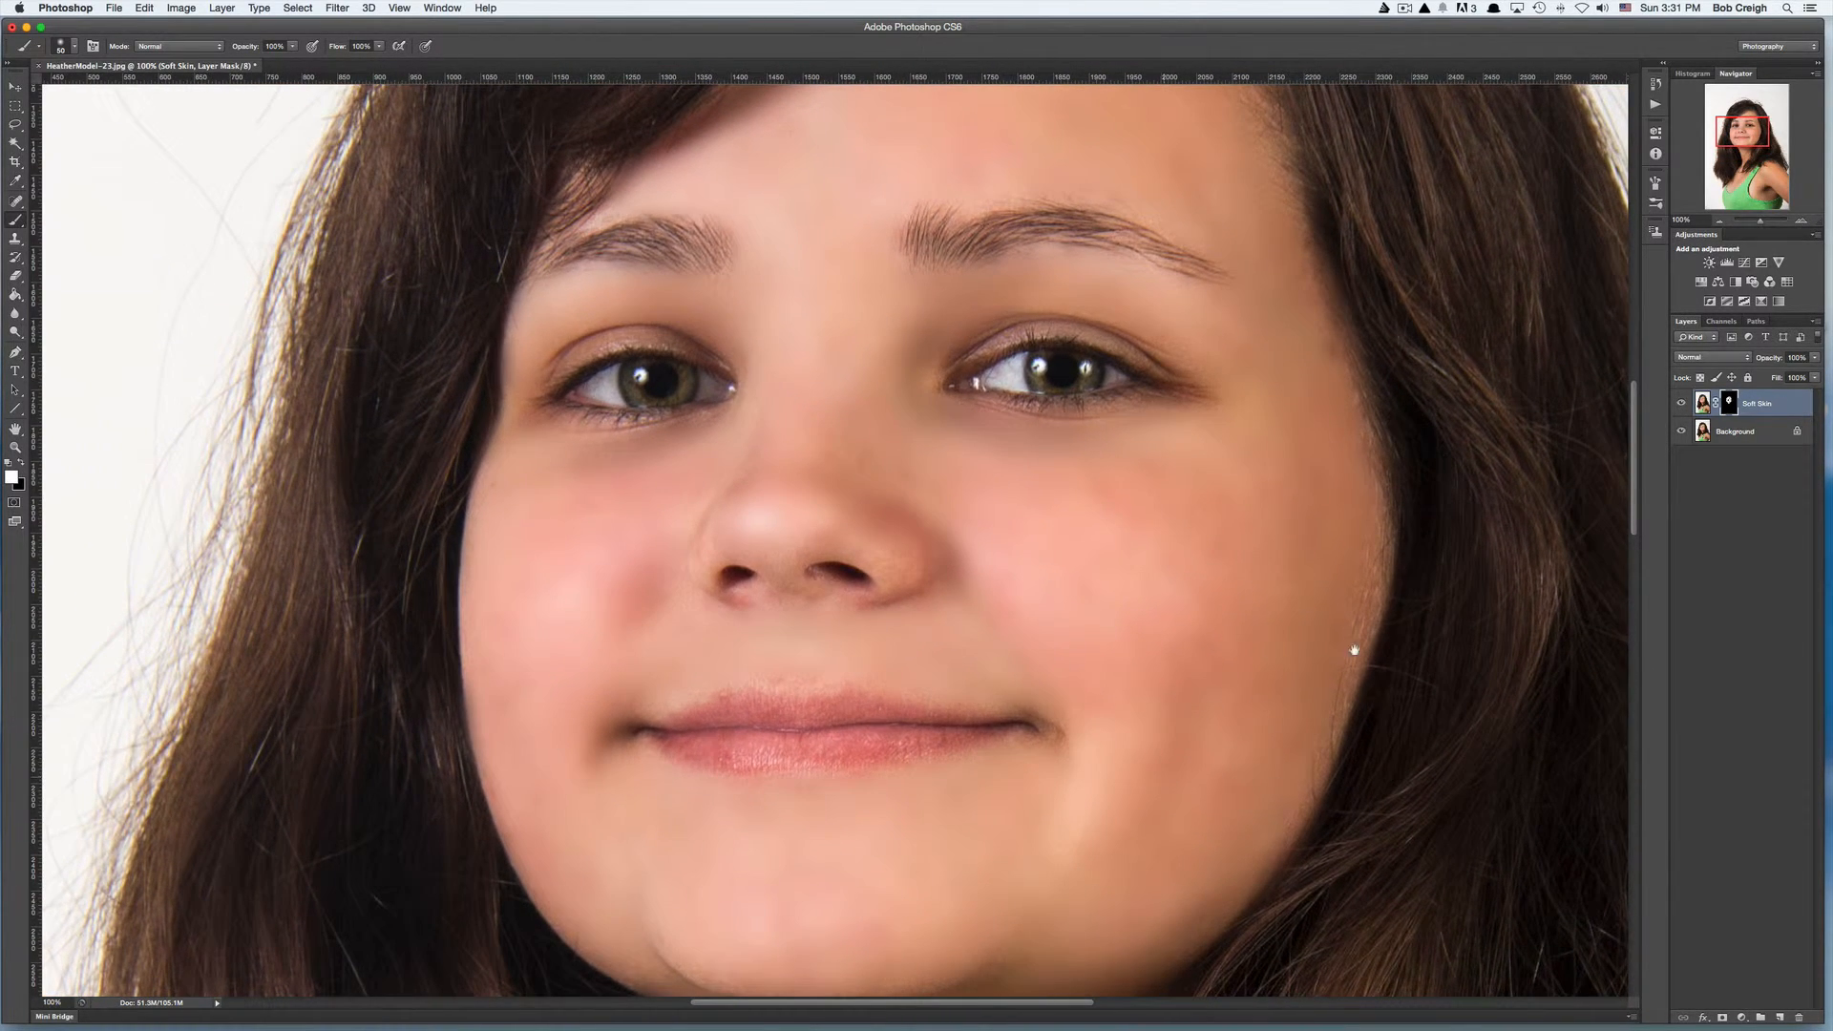
click(1719, 221)
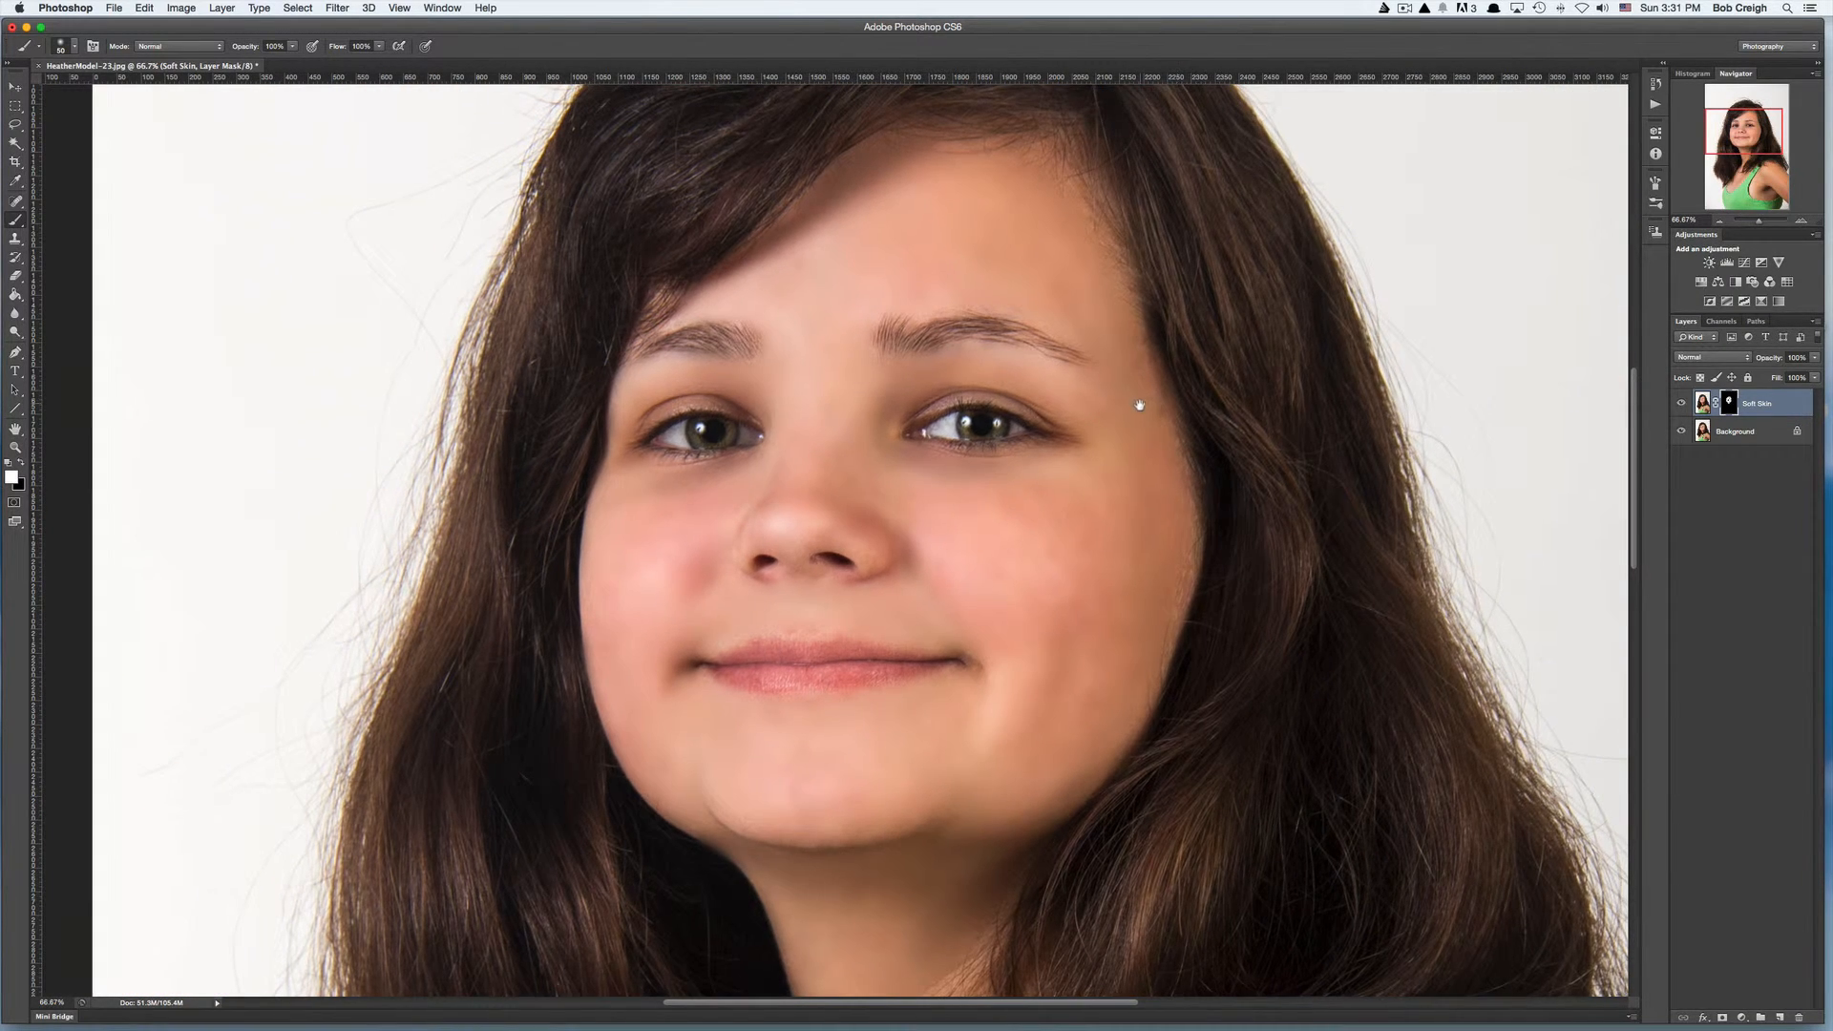
drag(1137, 409, 1144, 480)
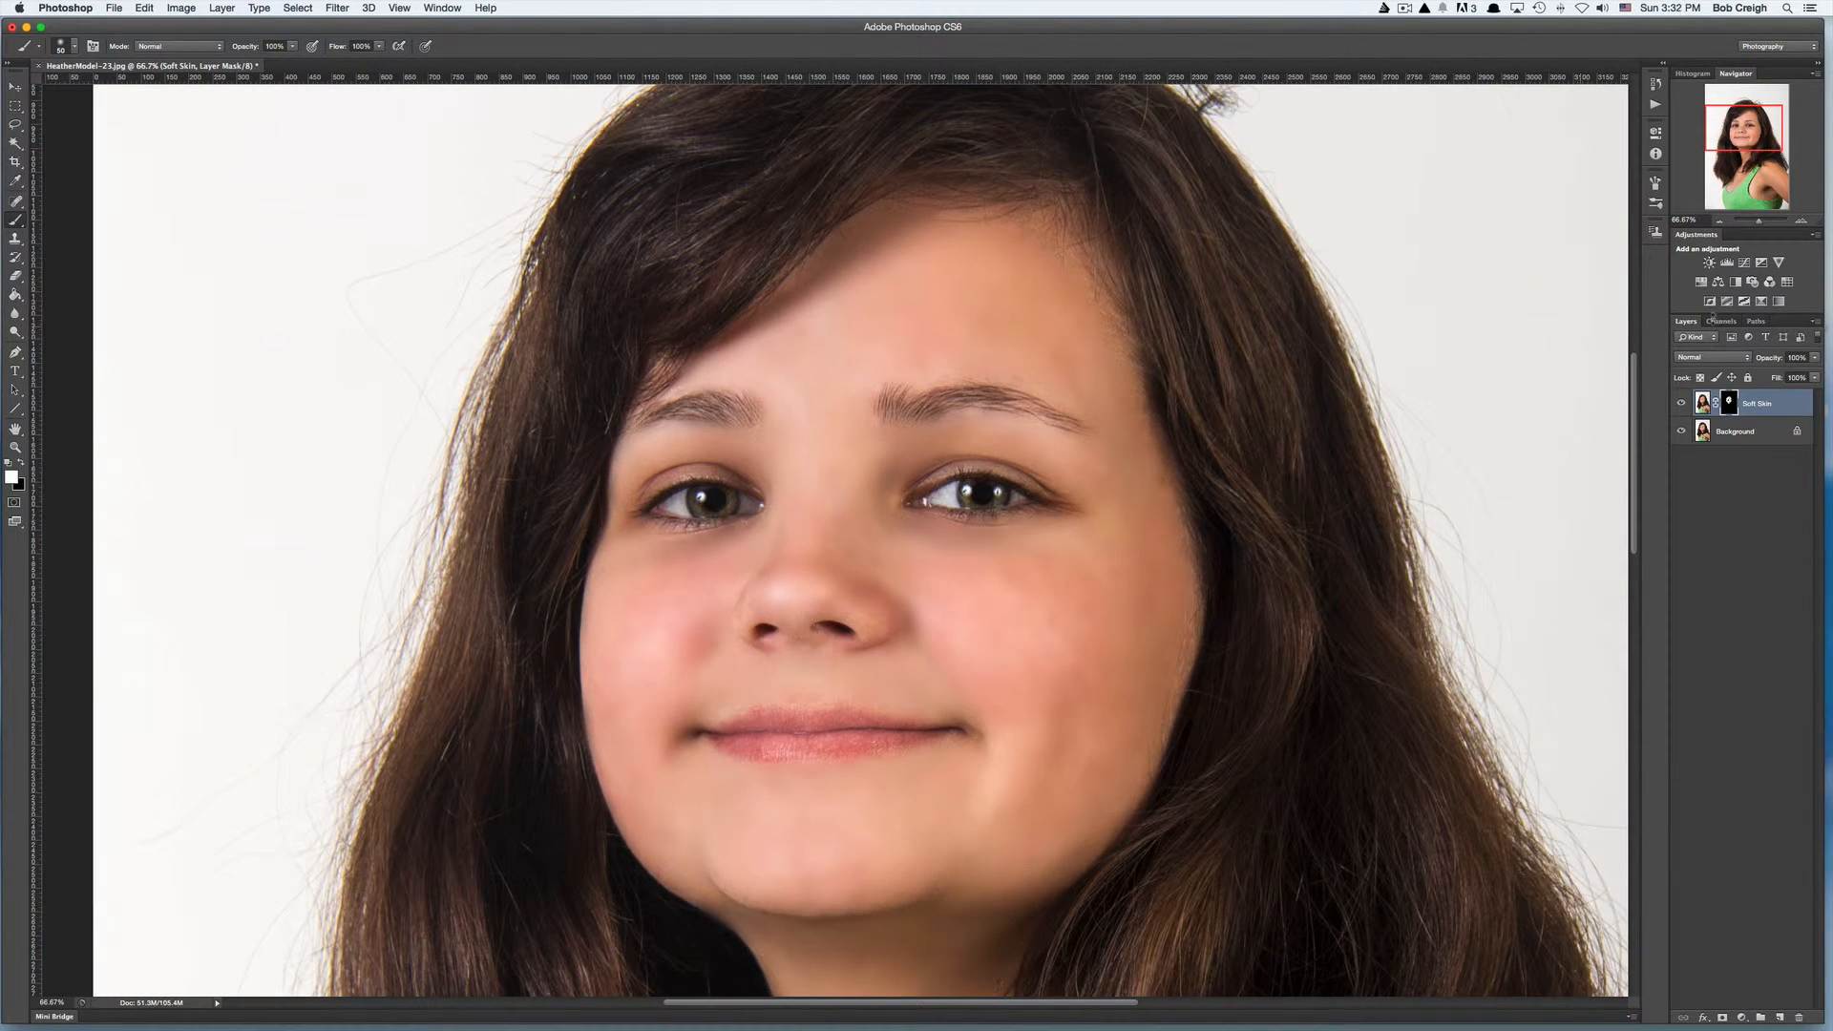
- Toggle the Soft Skin layer's visibility to compare the retouched skin with the original
click(1815, 358)
click(1681, 404)
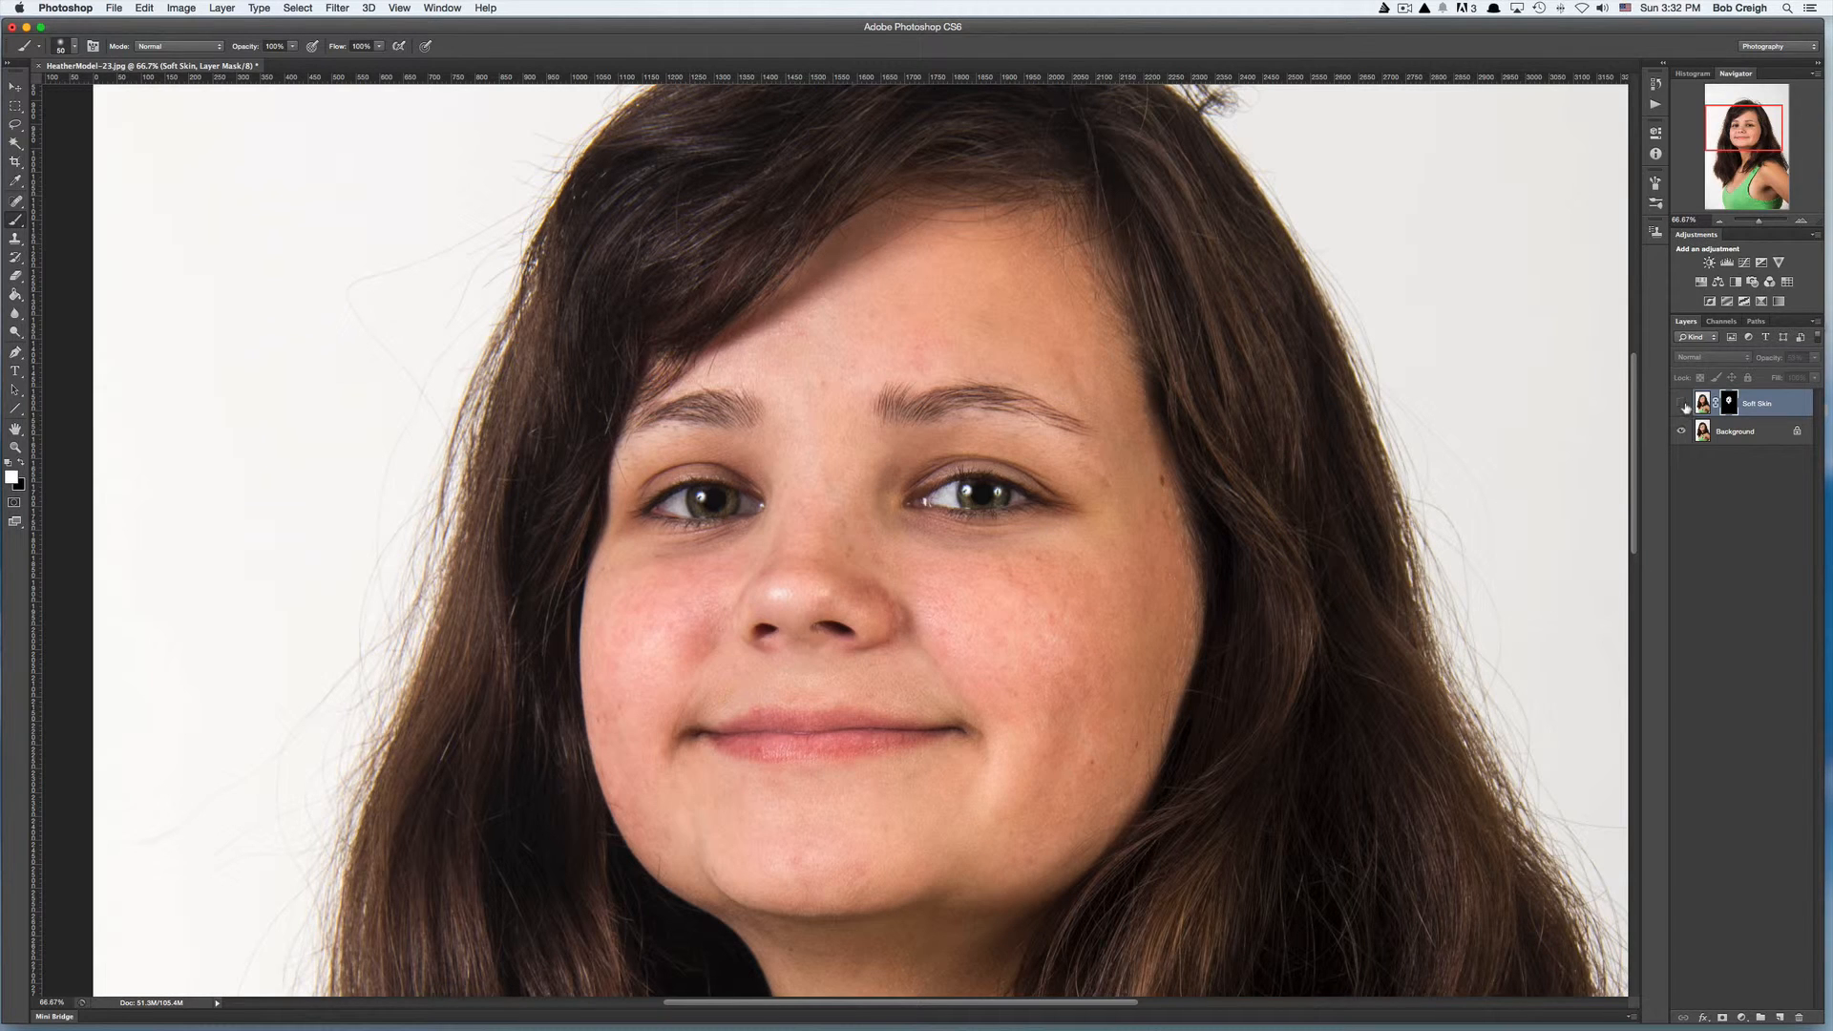
click(1682, 404)
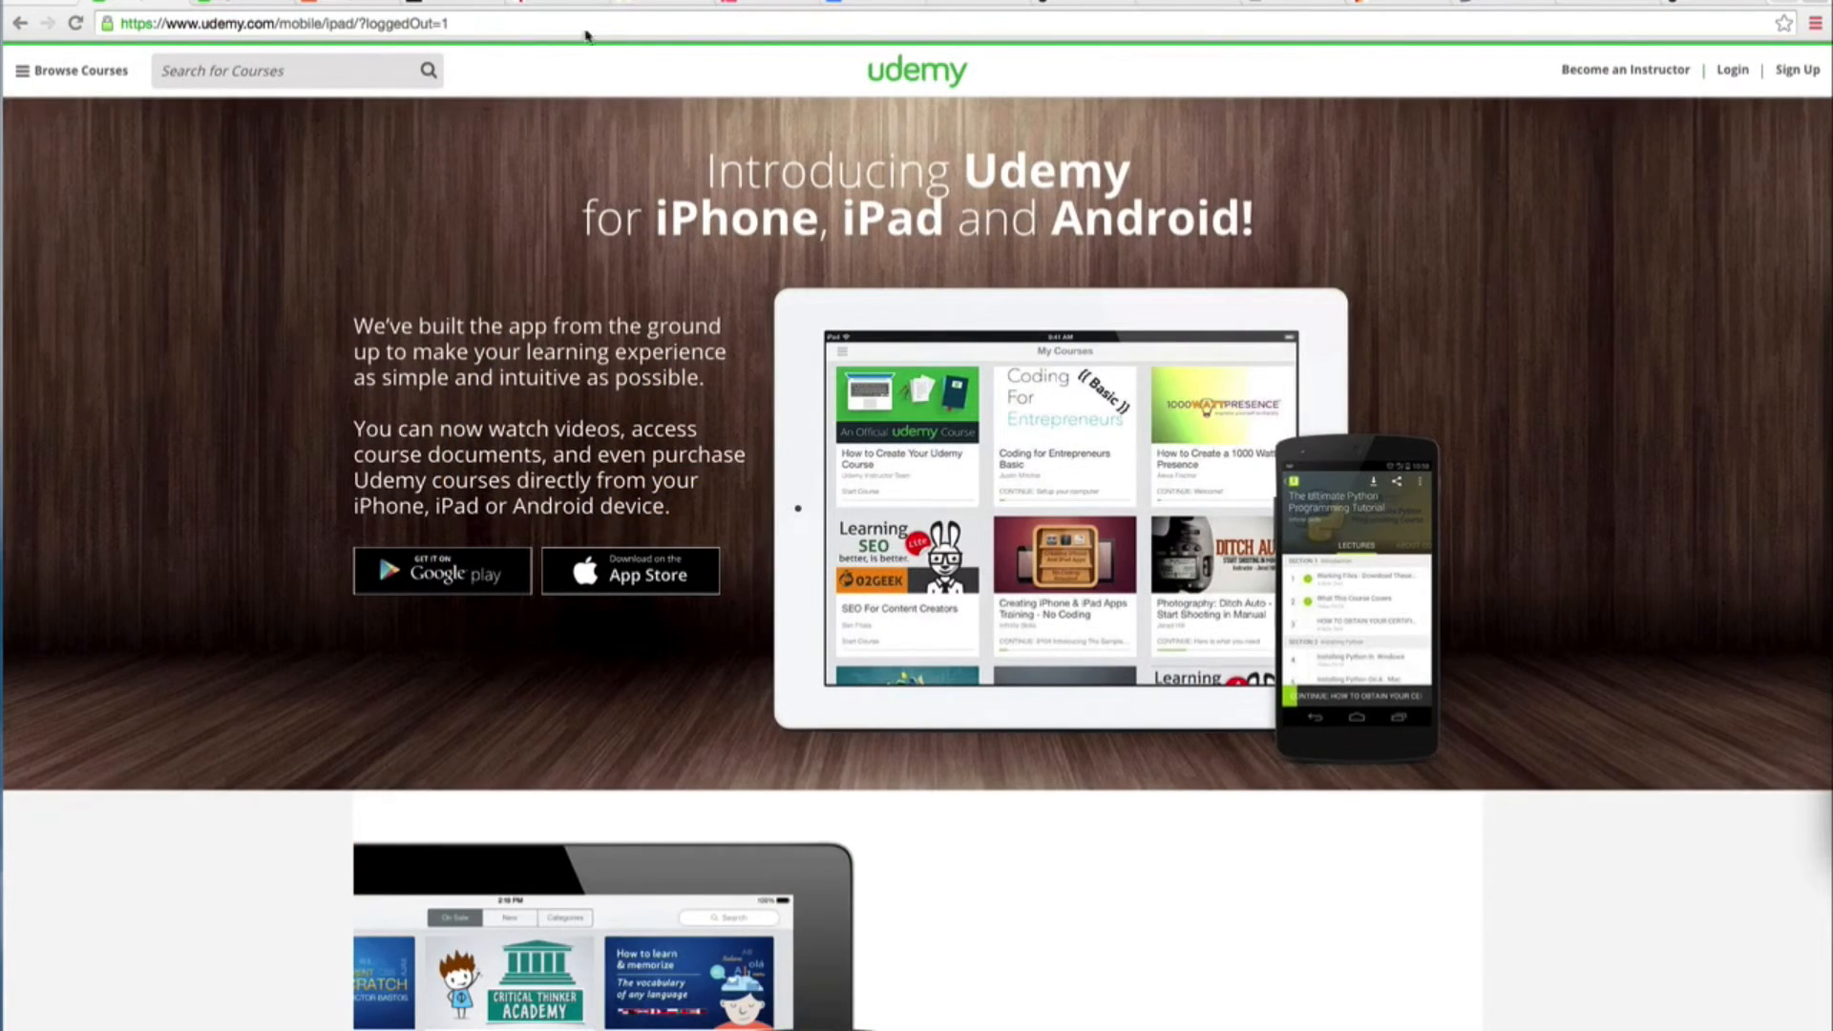
- Switch to the browser and open the pasted Udemy digital-photography_101 course link with its coupon parameter
click(485, 24)
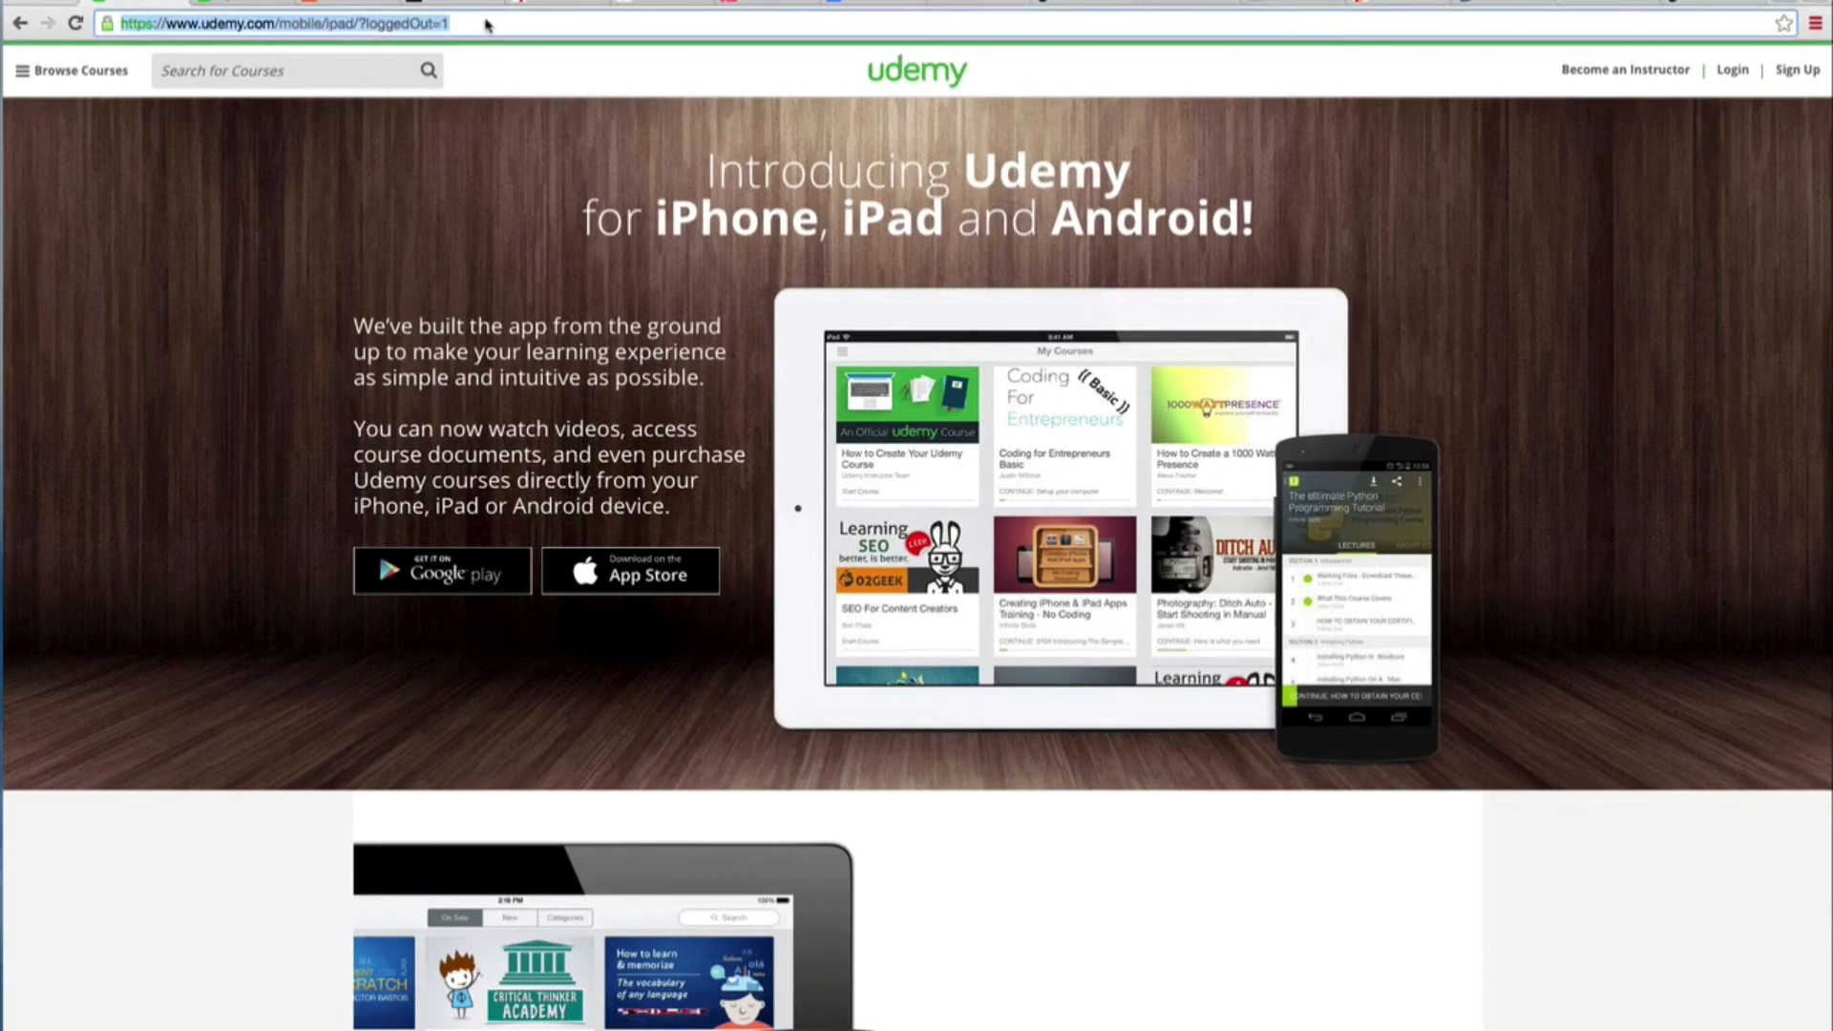
text(https://www.udemy.com/digital-photography_101/?couponCode=youtube1)
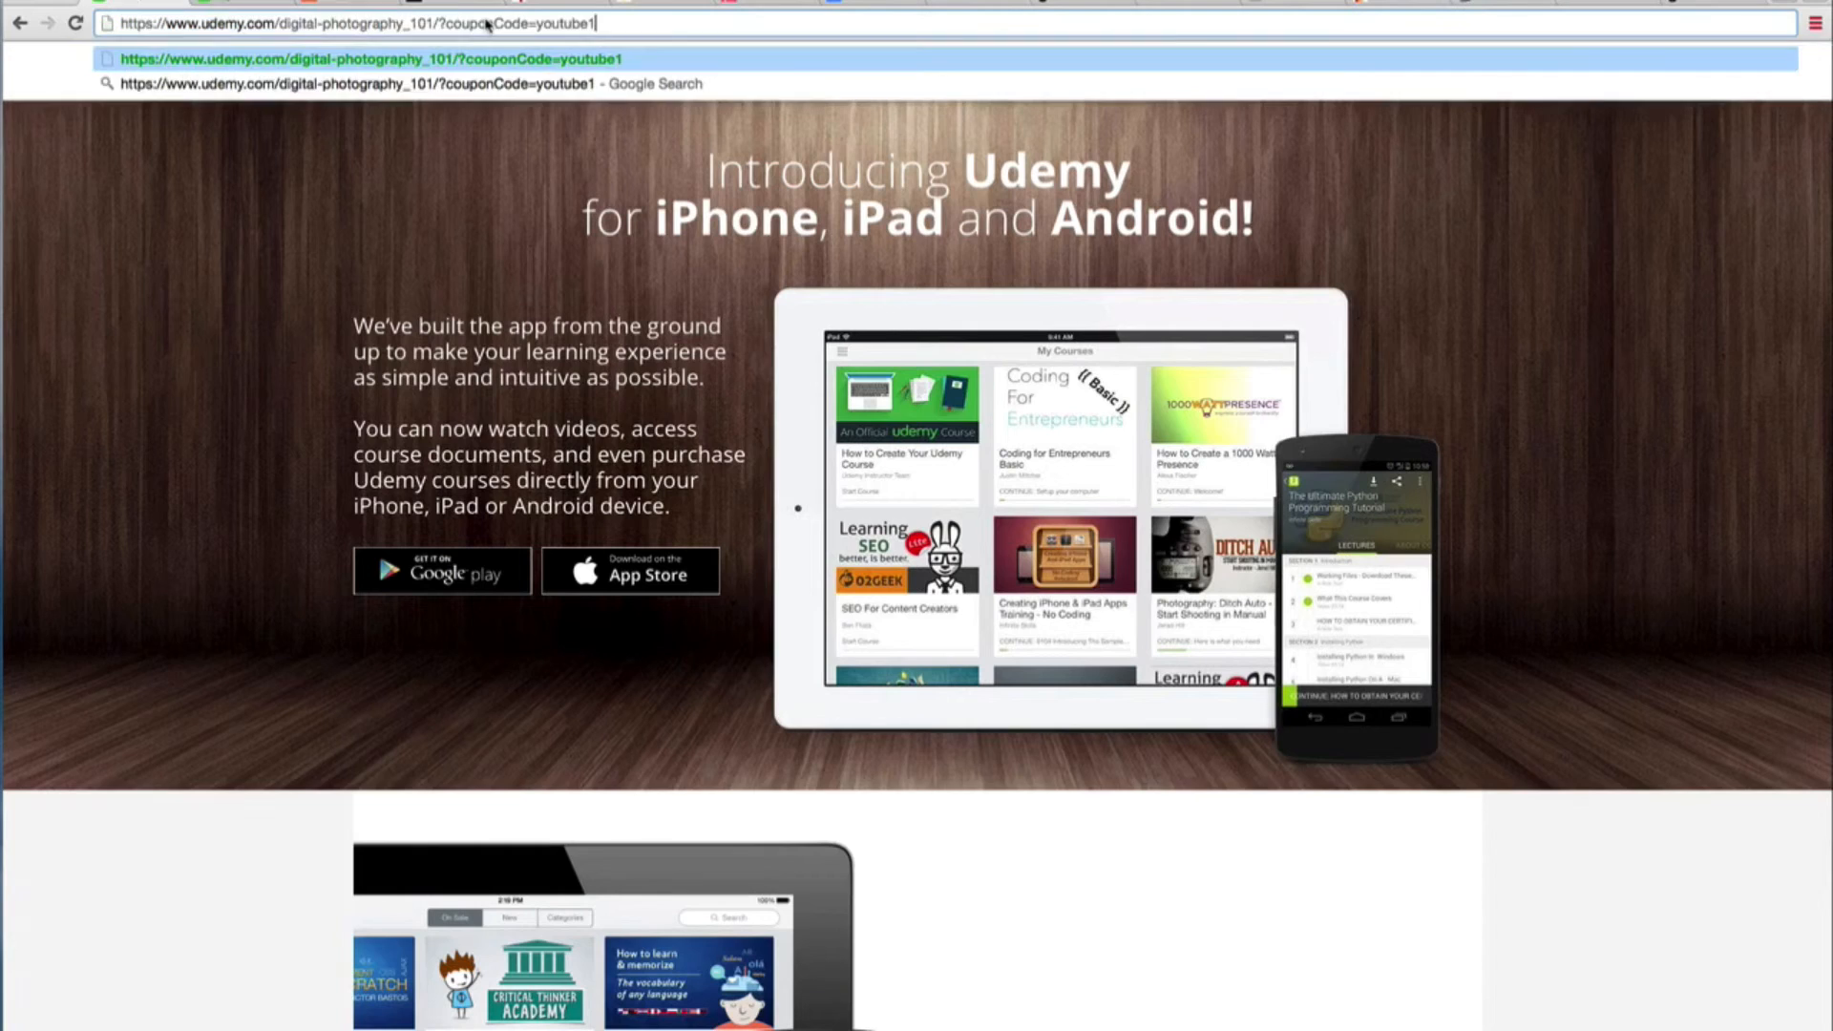
key(Return)
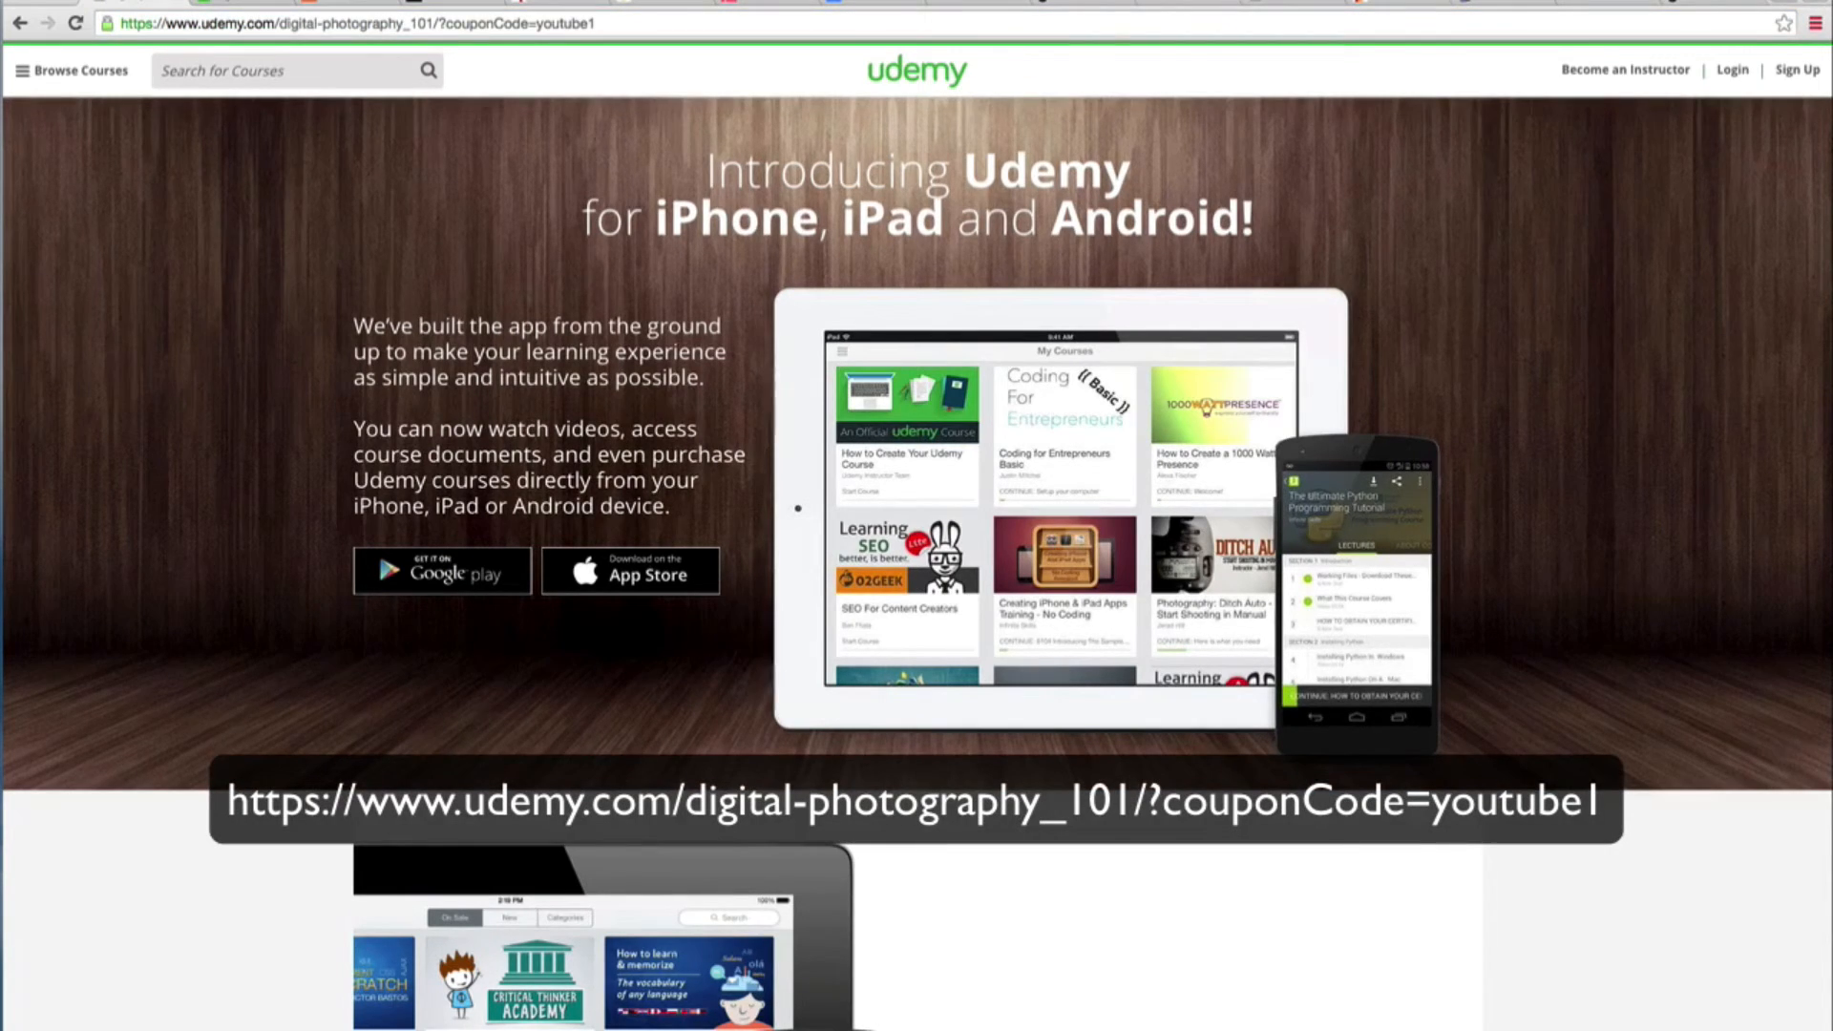